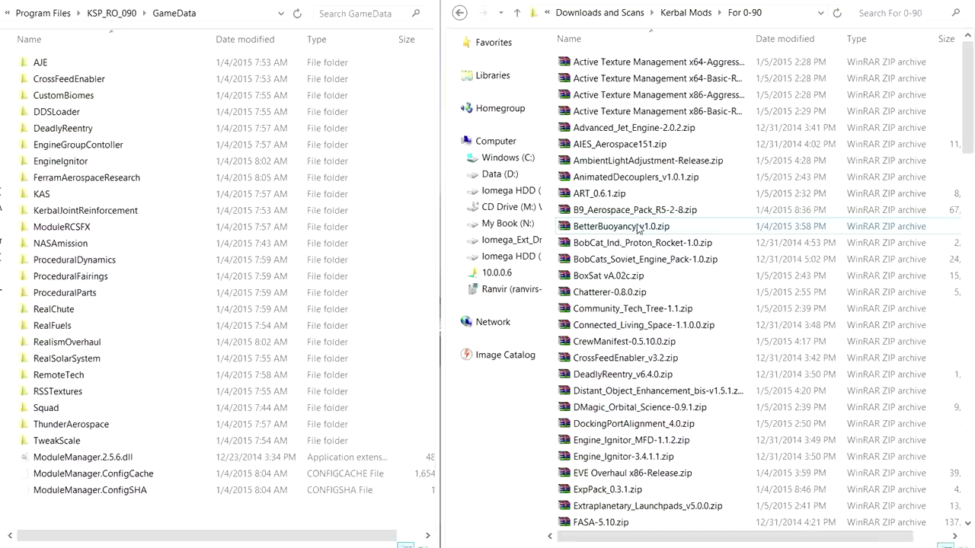
# - Extract the BetterBuoyancy folder from BetterBuoyancy_v1.0.zip into the GameData folder and close the archive
pyautogui.doubleClick(638, 227)
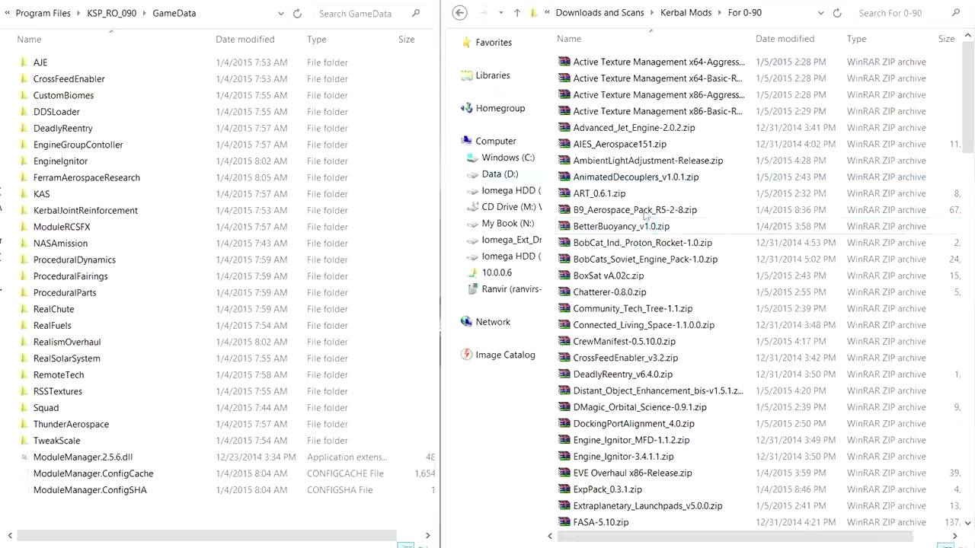
pyautogui.doubleClick(509, 196)
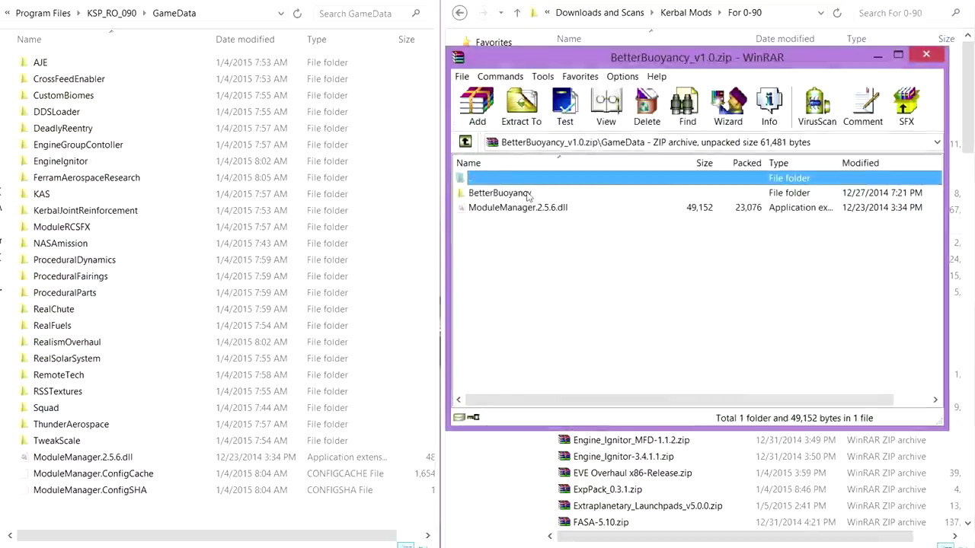
pyautogui.moveTo(519, 196); pyautogui.dragTo(224, 507)
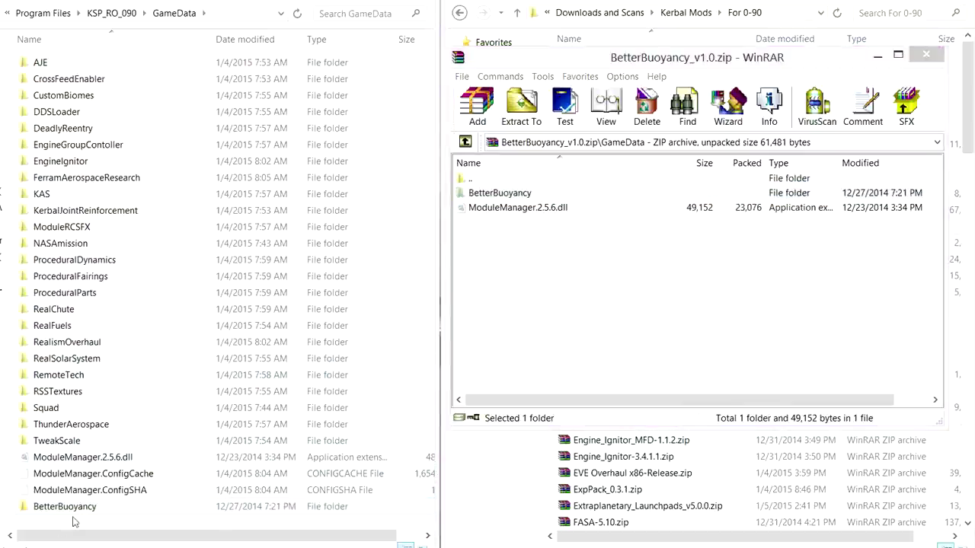
pyautogui.click(923, 59)
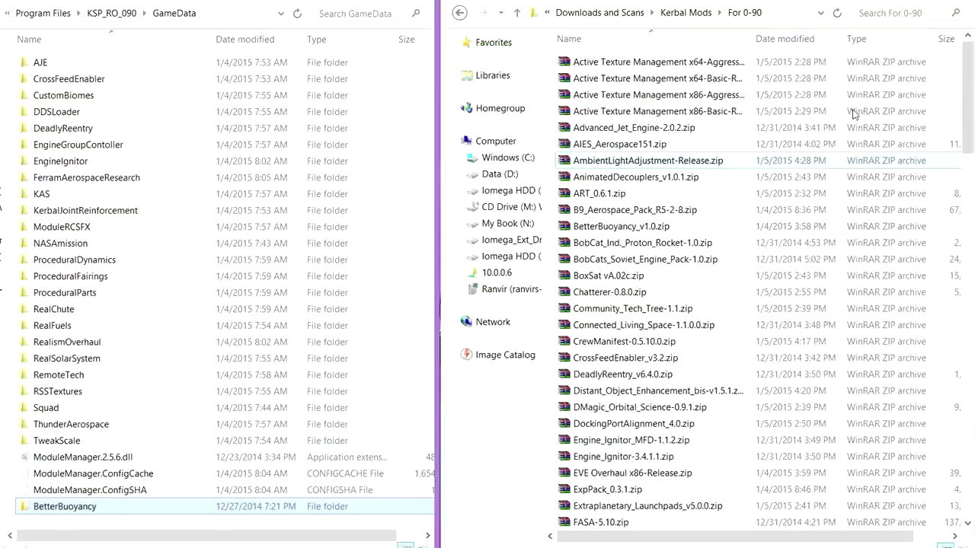
# - Delete the partial download FASA-5.20.zip.part from the For 0-90 folder
pyautogui.click(733, 242)
pyautogui.scroll(-2, 713, 259)
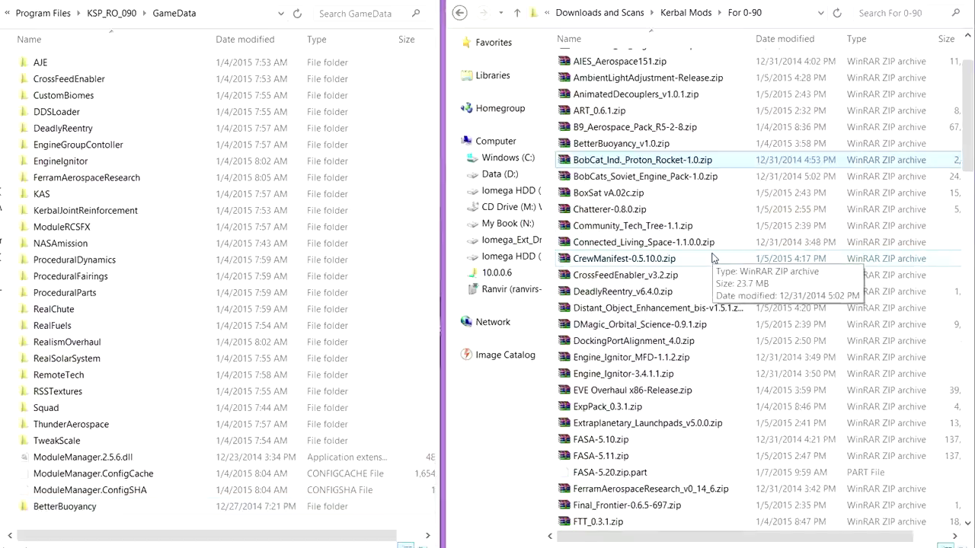
pyautogui.scroll(-1, 692, 233)
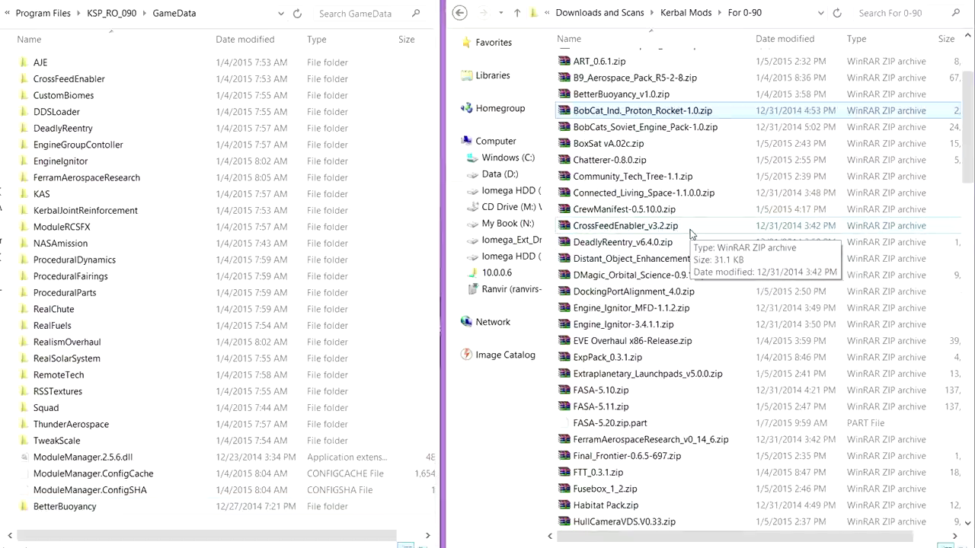
pyautogui.click(630, 425)
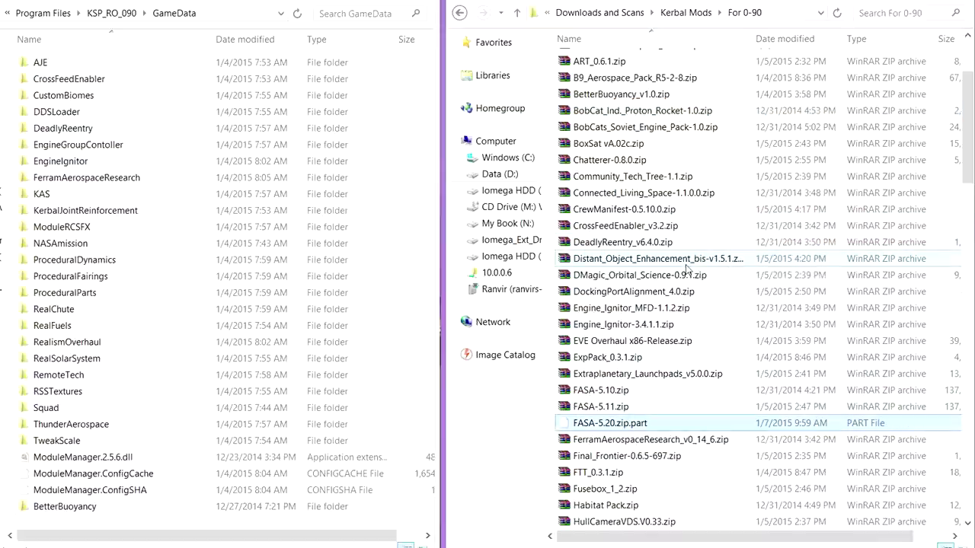
pyautogui.press('Delete')
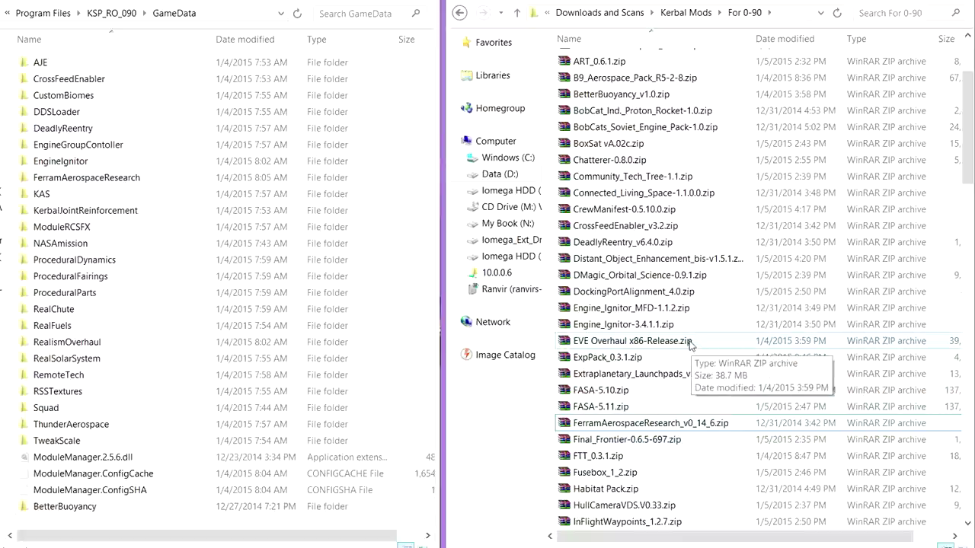
# - Open SmokeScreen-2.5.3.0.zip and examine the three SmokeScreen folders inside RealismOverhaul, returning to GameData
pyautogui.scroll(-9, 689, 341)
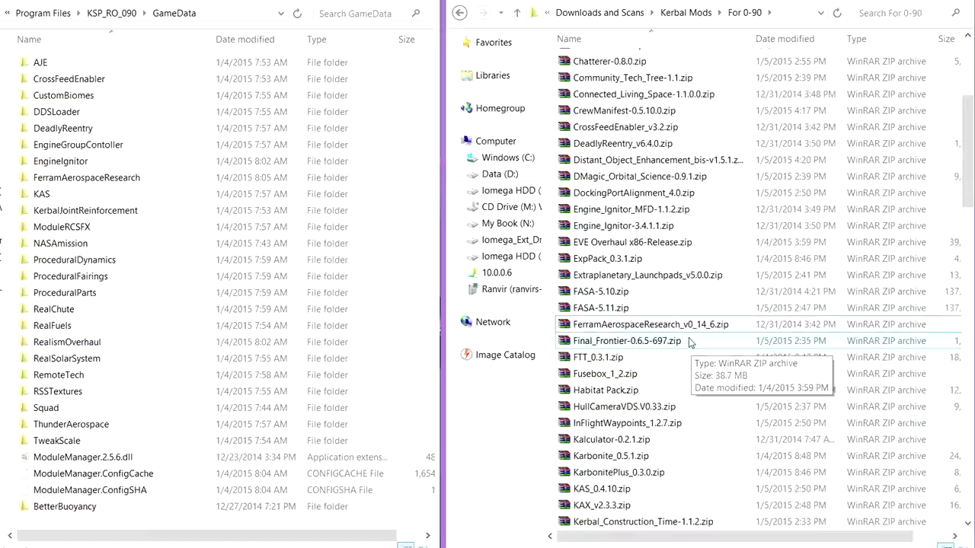
pyautogui.moveTo(968, 286); pyautogui.dragTo(967, 440)
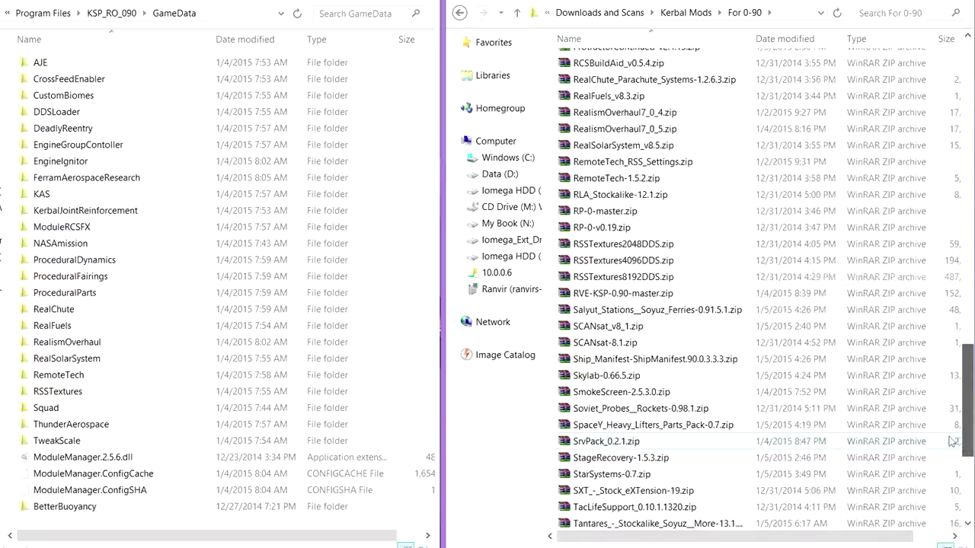
pyautogui.doubleClick(639, 392)
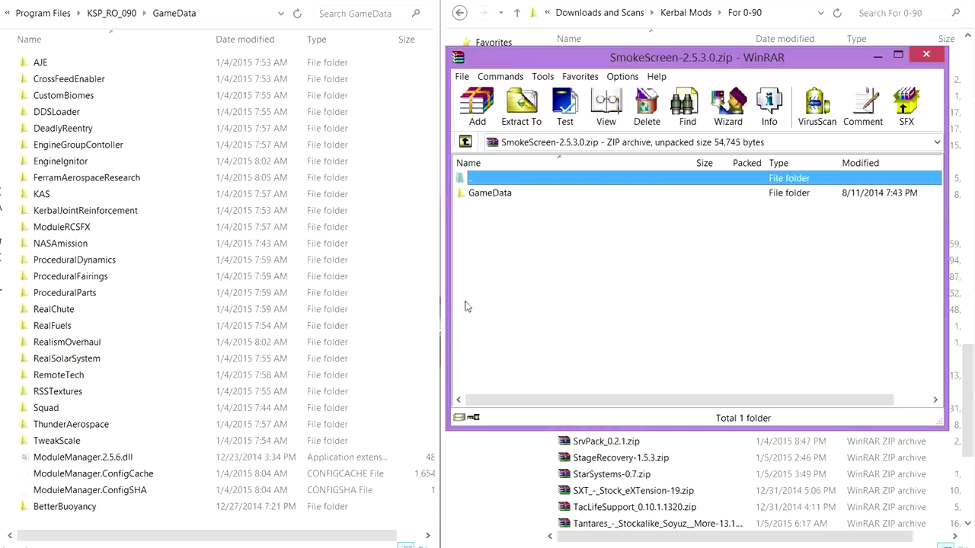
pyautogui.doubleClick(156, 342)
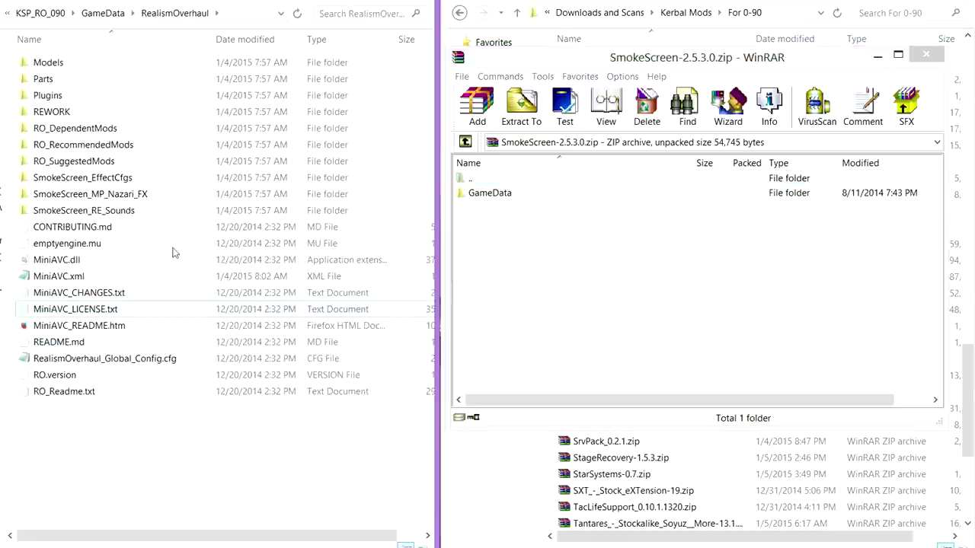
pyautogui.moveTo(155, 176); pyautogui.dragTo(101, 215)
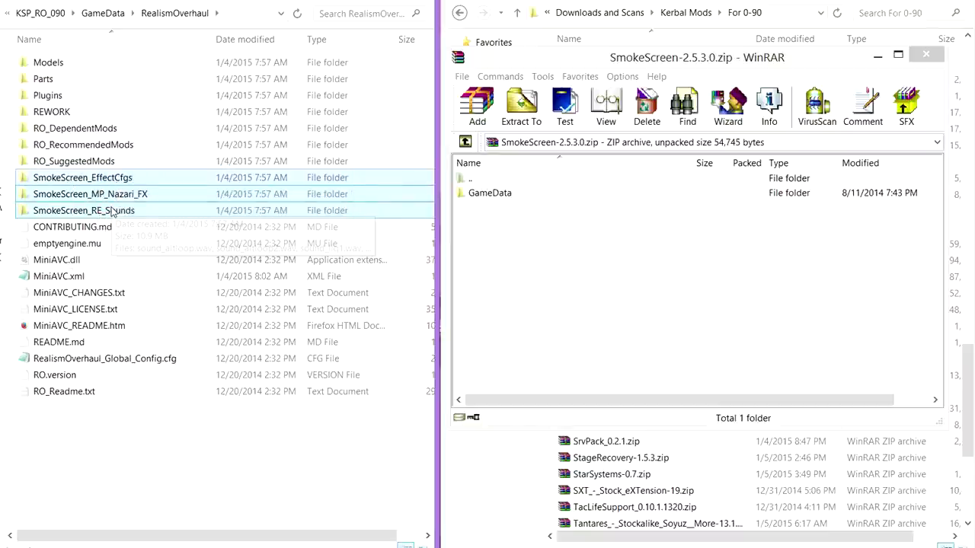
pyautogui.click(107, 13)
# - Extract the SmokeScreen folder from the archive's GameData into the game's GameData folder and close the archive
pyautogui.click(508, 214)
pyautogui.doubleClick(499, 192)
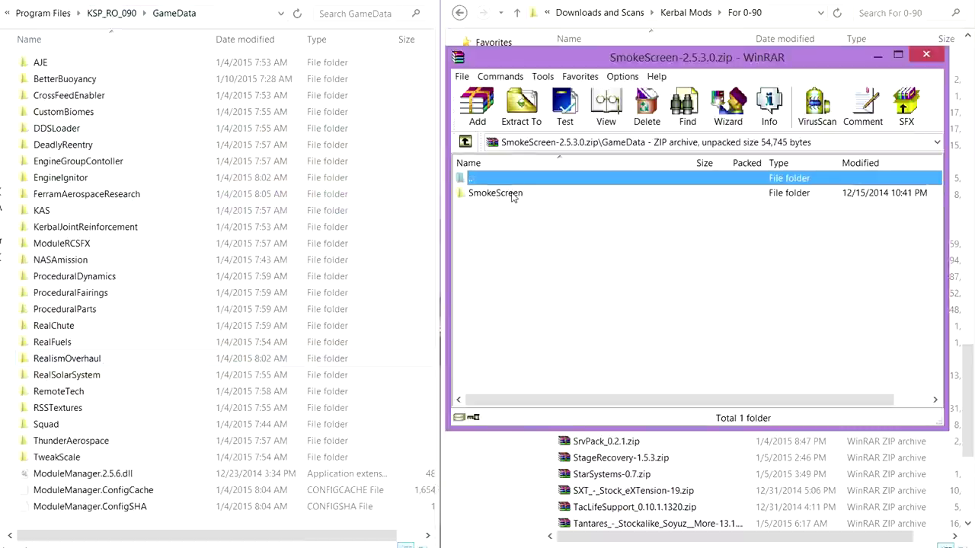
pyautogui.moveTo(512, 195); pyautogui.dragTo(204, 526)
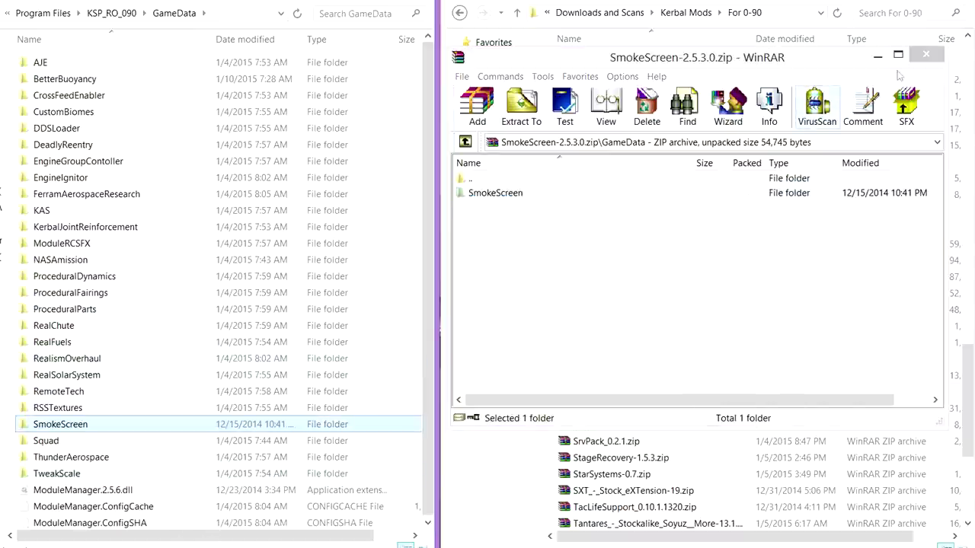
pyautogui.click(923, 57)
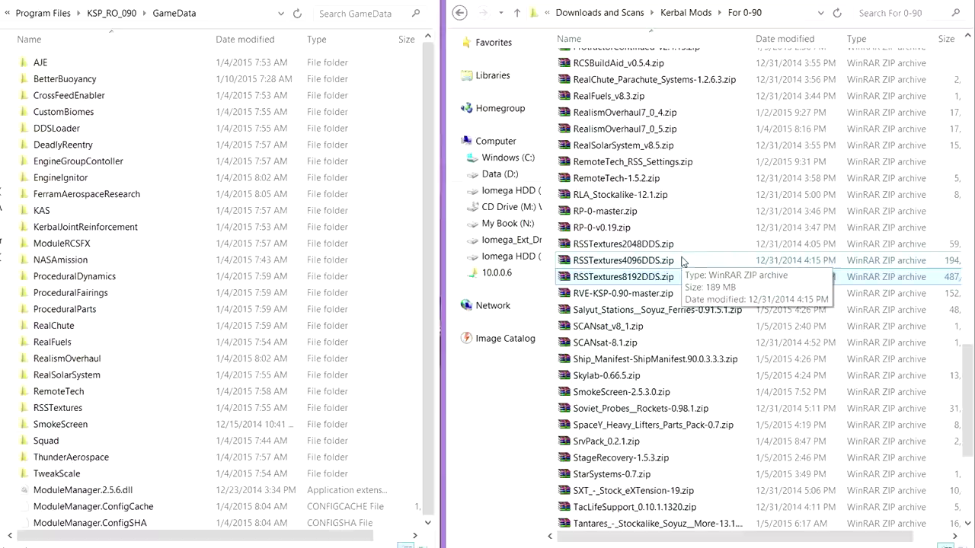
# - Look through the mod archives in the For 0-90 folder for the EVE Overhaul package
pyautogui.scroll(2, 683, 261)
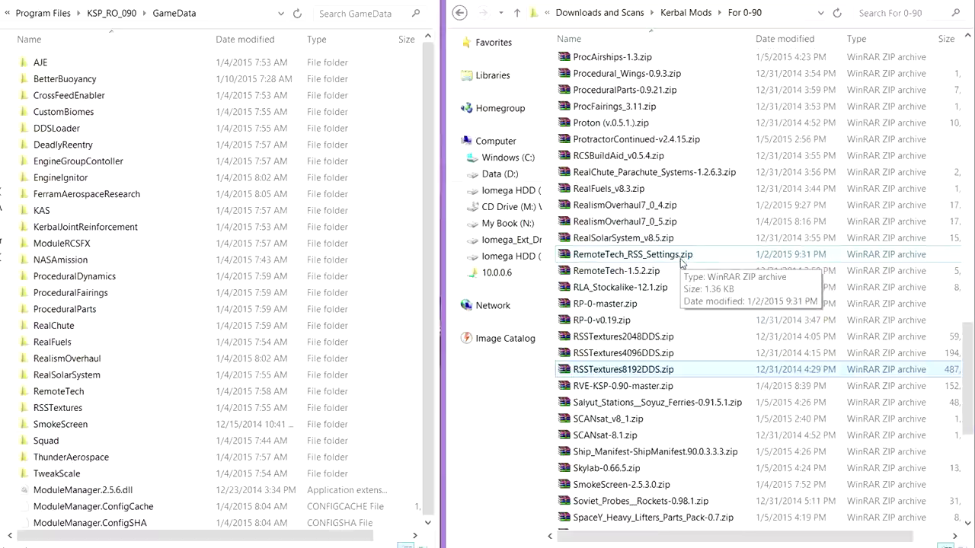
pyautogui.click(704, 270)
pyautogui.scroll(3, 705, 311)
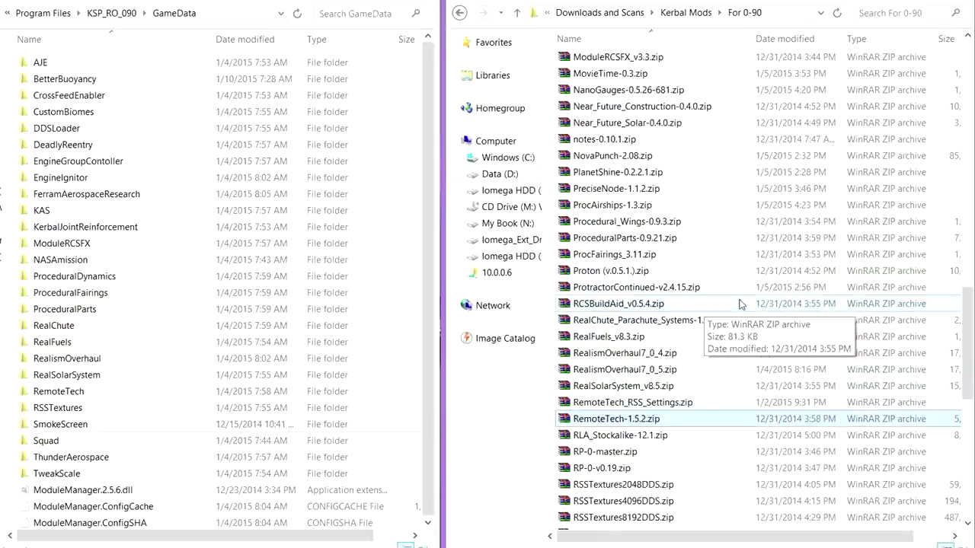
pyautogui.scroll(3, 751, 254)
pyautogui.scroll(6, 752, 254)
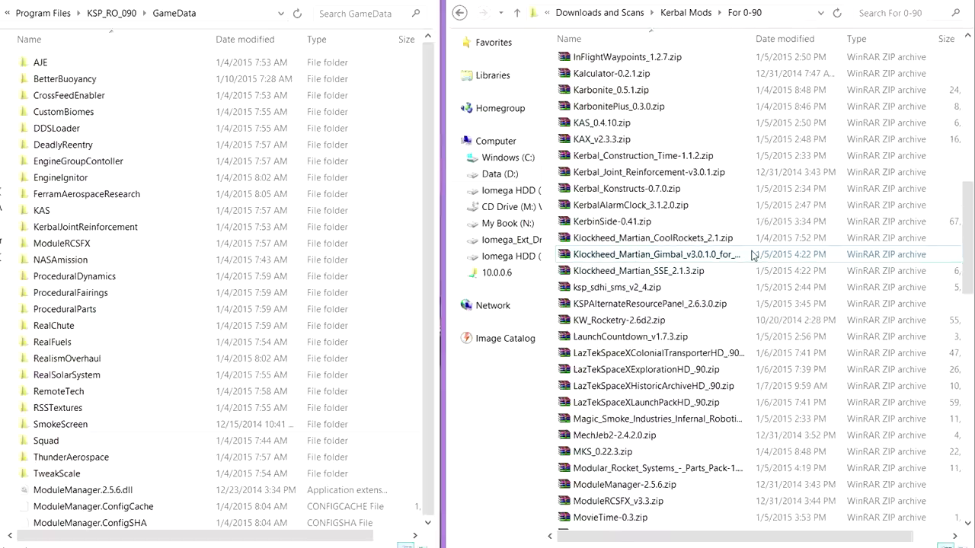
pyautogui.scroll(-11, 752, 254)
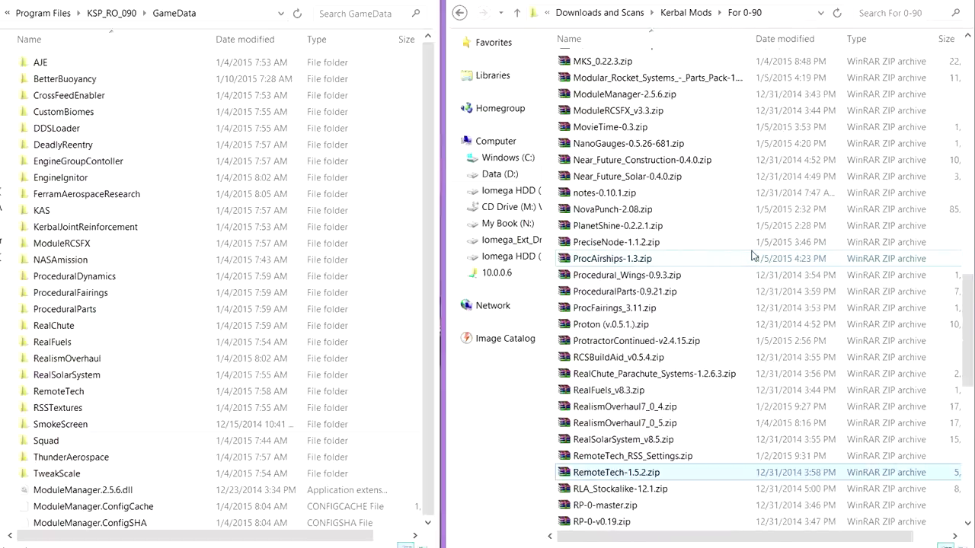
pyautogui.scroll(12, 752, 254)
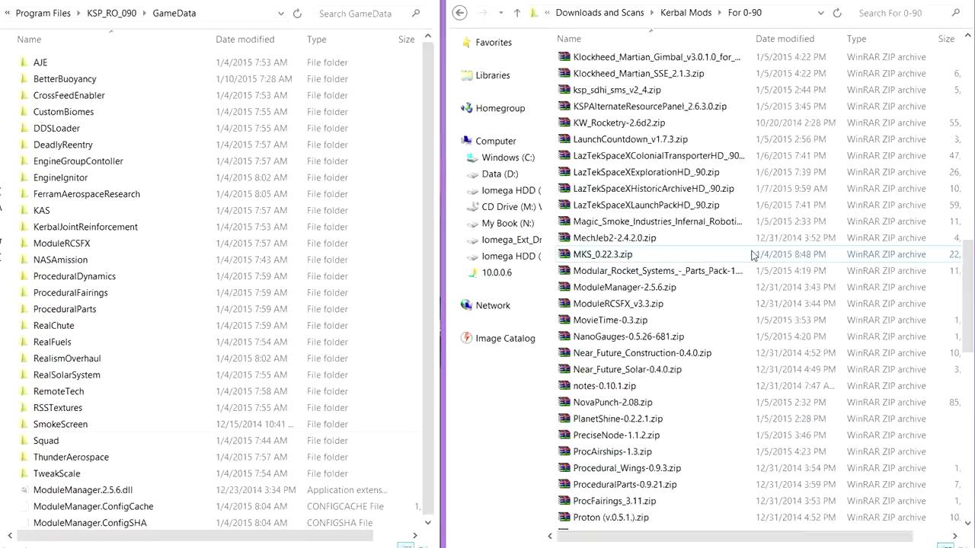
pyautogui.scroll(5, 751, 255)
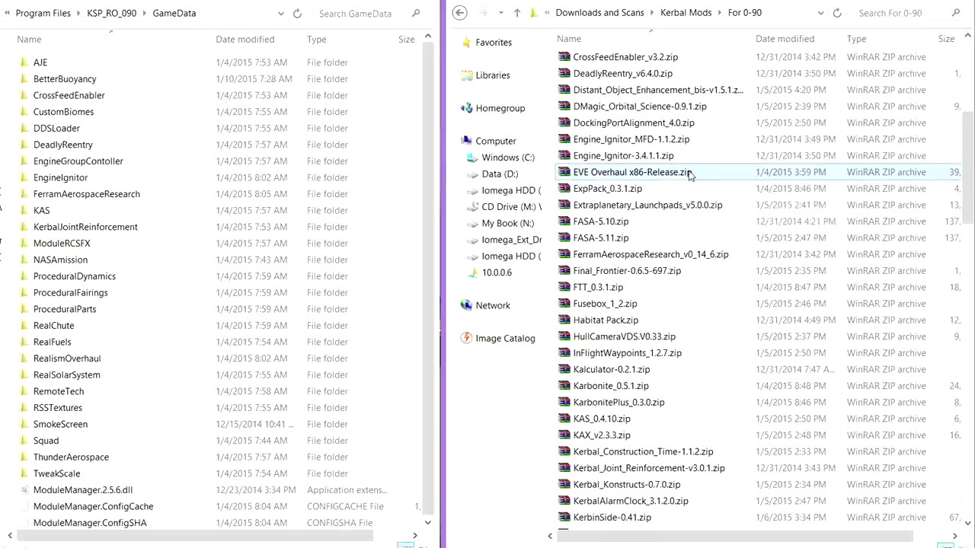
# - Extract the BoulderCo and EnvironmentalVisualEnhancements folders from EVE Overhaul x86-Release.zip into GameData and close the archive
pyautogui.doubleClick(643, 173)
pyautogui.doubleClick(495, 195)
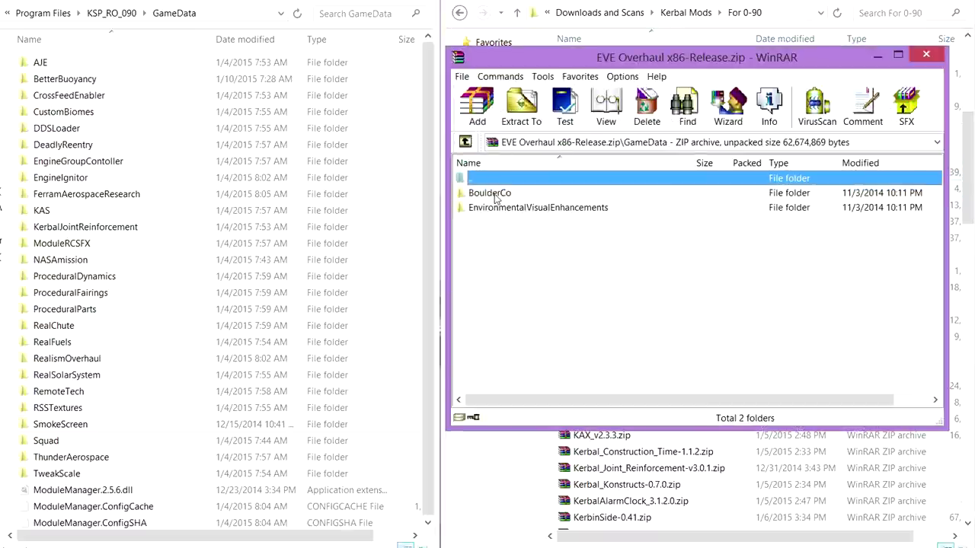
pyautogui.moveTo(537, 235); pyautogui.dragTo(500, 200)
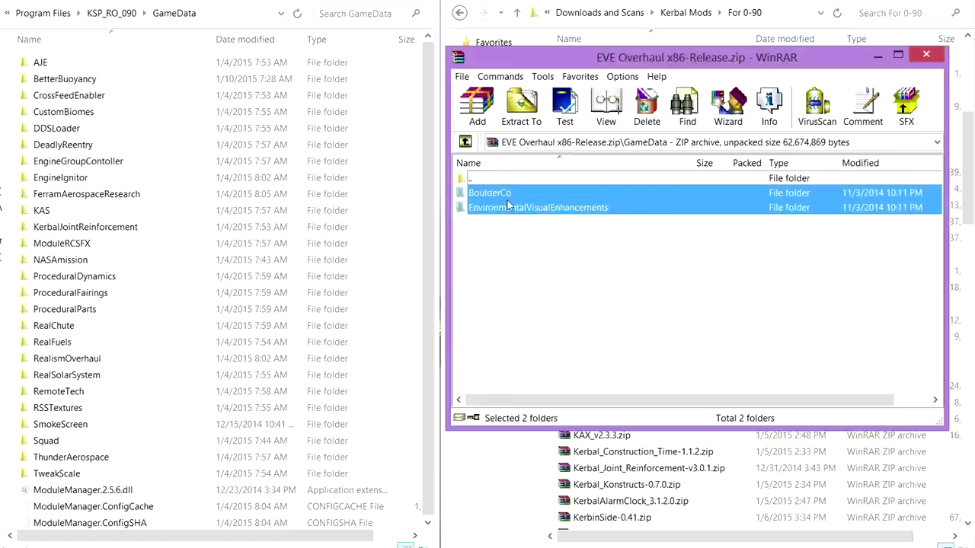
pyautogui.moveTo(508, 200); pyautogui.dragTo(323, 538)
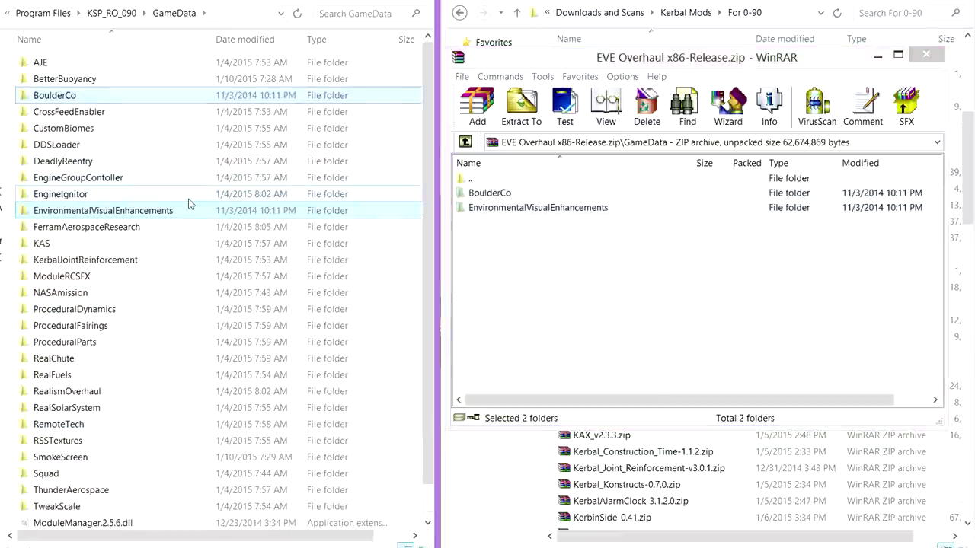
pyautogui.click(925, 55)
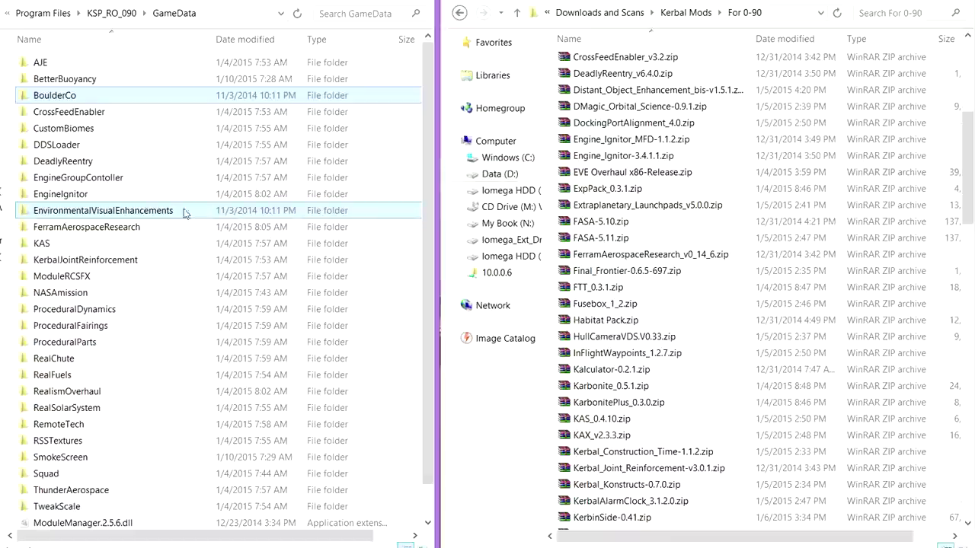
# - Open the BoulderCo folder in GameData and locate RVE-KSP-0.90-master.zip among the mod archives
pyautogui.doubleClick(99, 99)
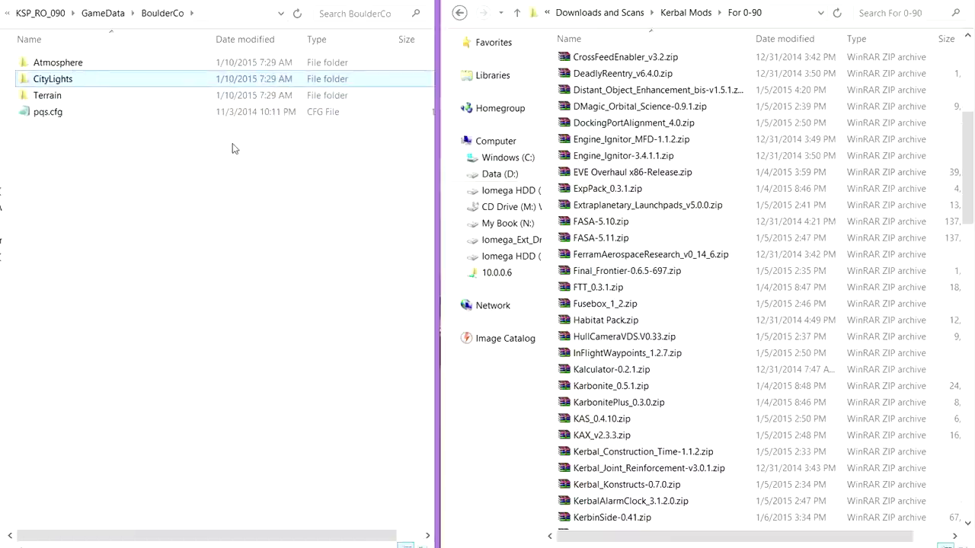
pyautogui.click(963, 186)
pyautogui.moveTo(964, 186); pyautogui.dragTo(963, 391)
pyautogui.click(639, 406)
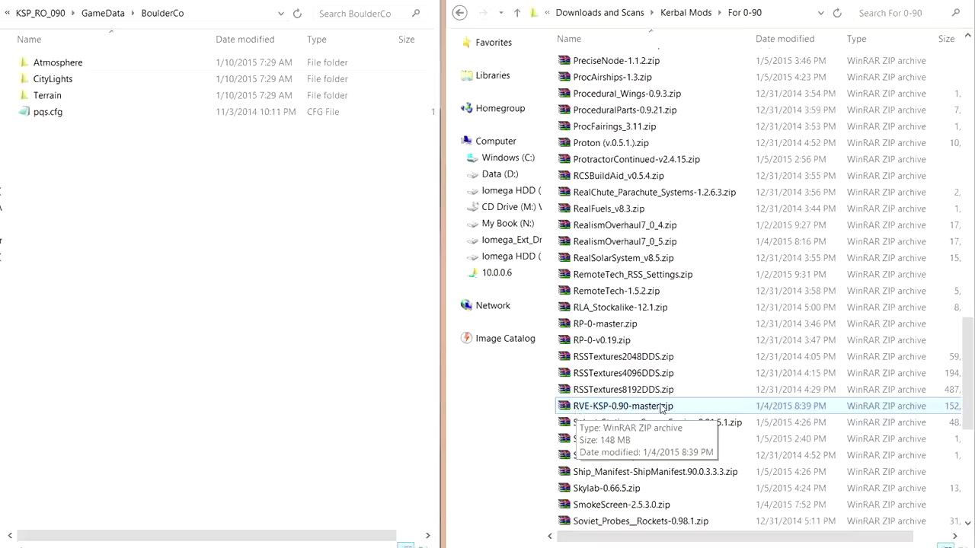
pyautogui.moveTo(969, 329); pyautogui.dragTo(967, 110)
# - Delete the CityLights folder from BoulderCo and return to GameData
pyautogui.click(247, 79)
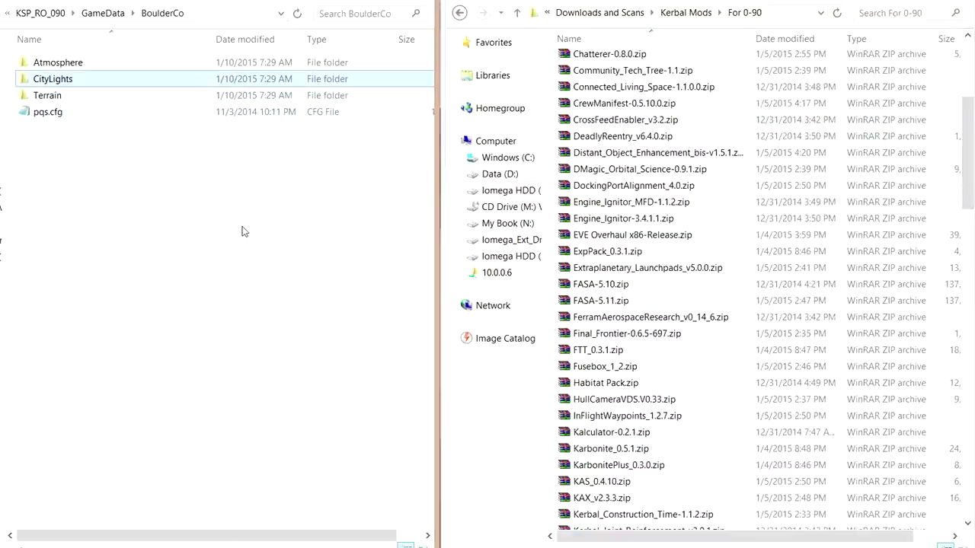
pyautogui.press('Delete')
pyautogui.click(107, 24)
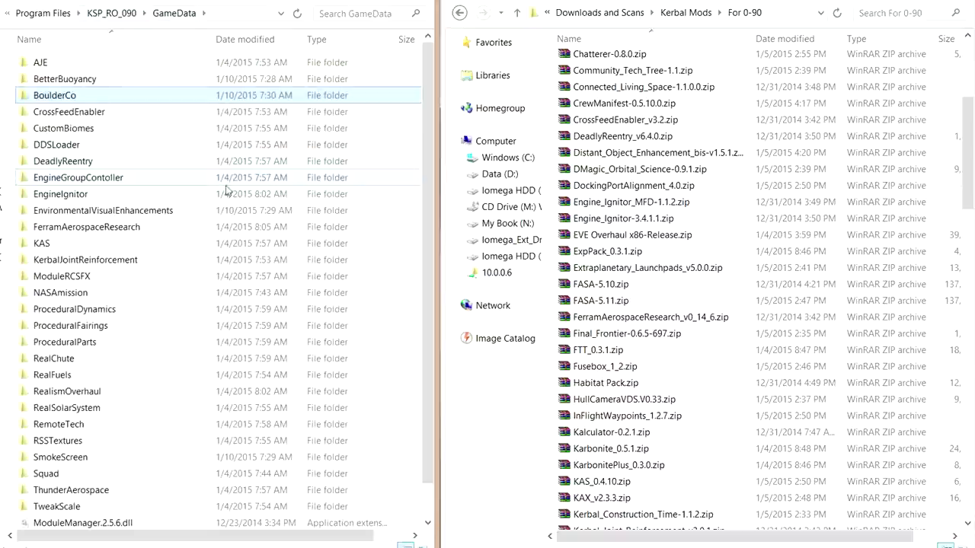
# - Delete CityLights.dll from the Plugins folder of EnvironmentalVisualEnhancements and return to GameData
pyautogui.doubleClick(122, 211)
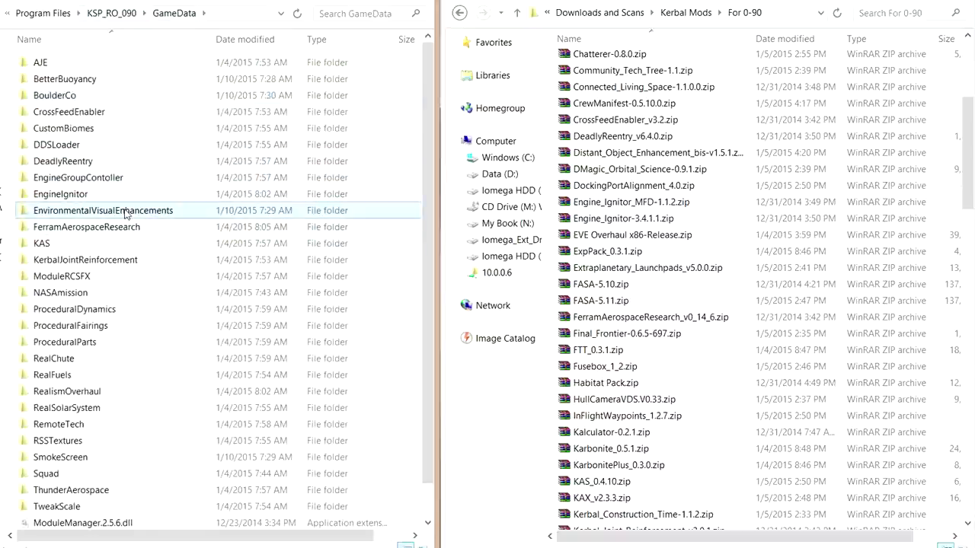
pyautogui.doubleClick(49, 63)
pyautogui.click(60, 80)
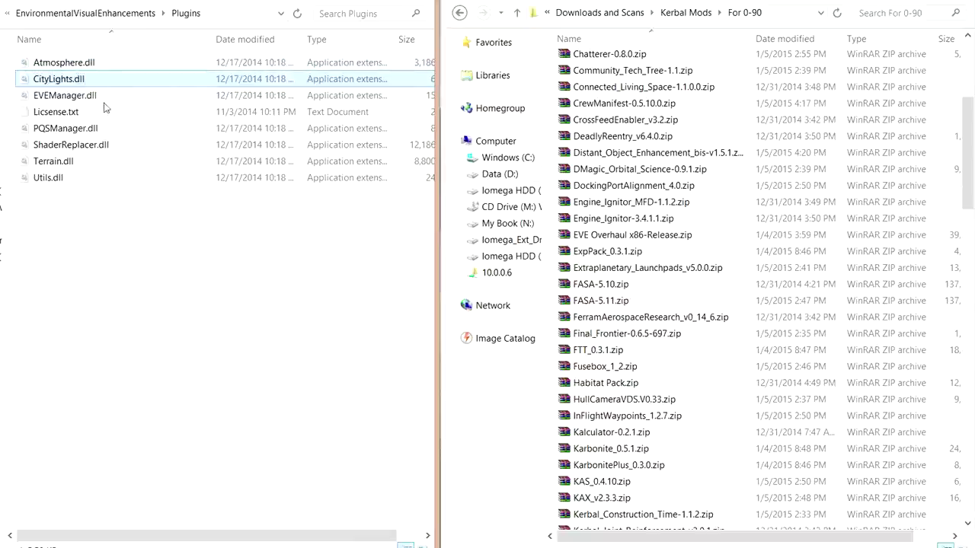
pyautogui.press('Delete')
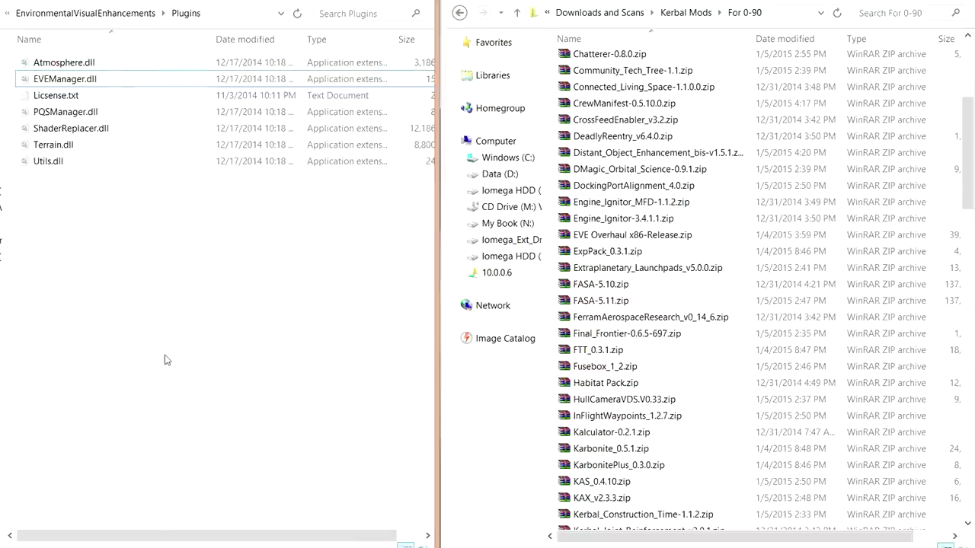
pyautogui.click(114, 13)
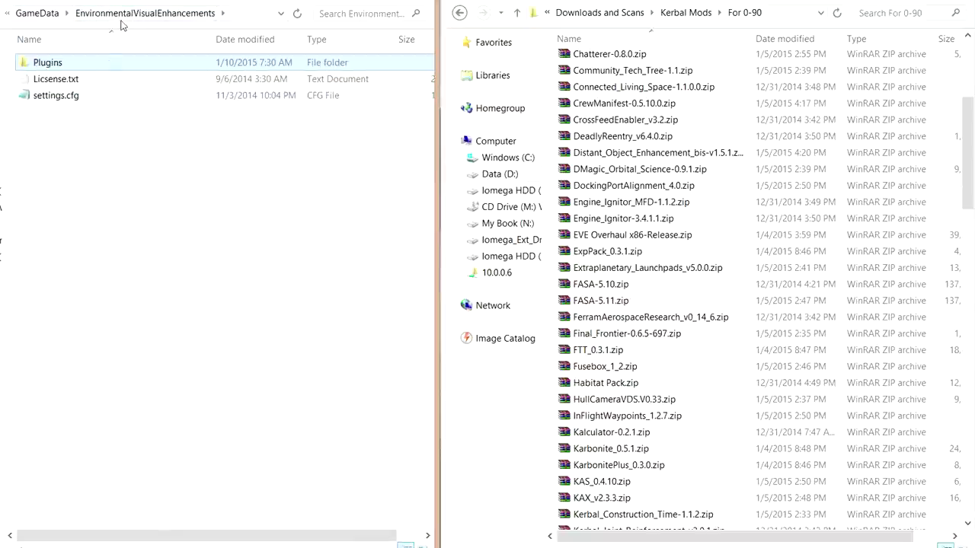
pyautogui.click(54, 14)
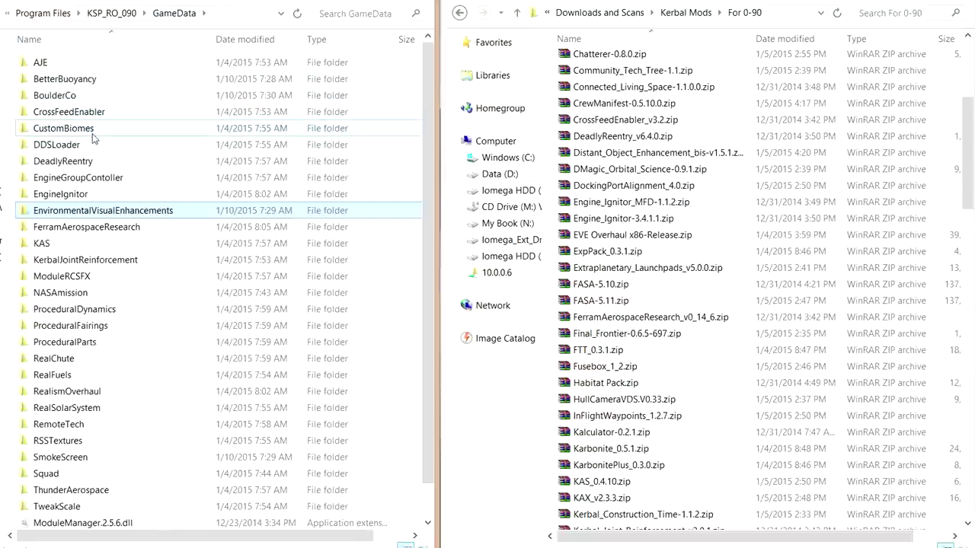
# - In the Atmosphere folder of BoulderCo, open clouds.cfg and set the Kerbin-clouds1 altitude to 9000, saving the file
pyautogui.doubleClick(80, 94)
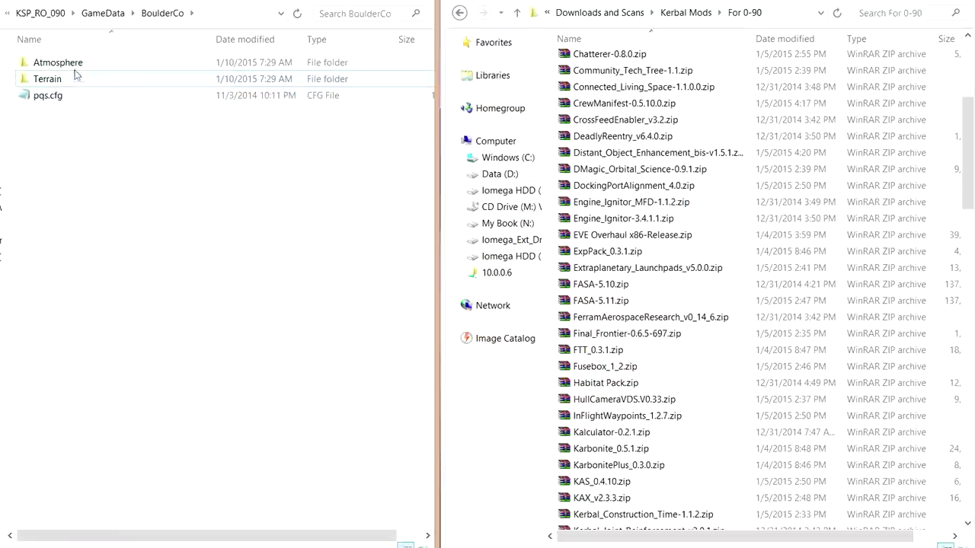
pyautogui.doubleClick(70, 62)
pyautogui.doubleClick(74, 81)
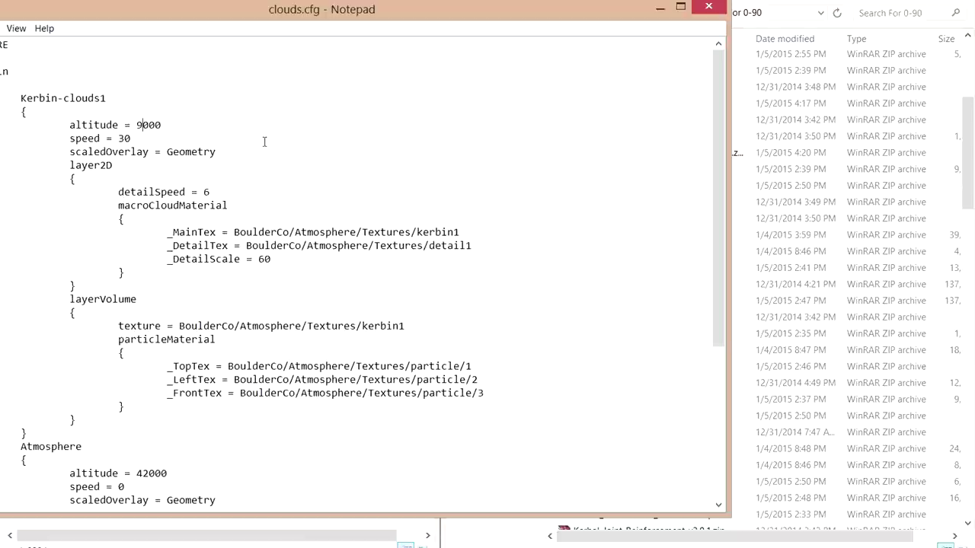
# - Review the cloud layer and Atmosphere settings in clouds.cfg, close the file and return to GameData
pyautogui.scroll(-7, 251, 217)
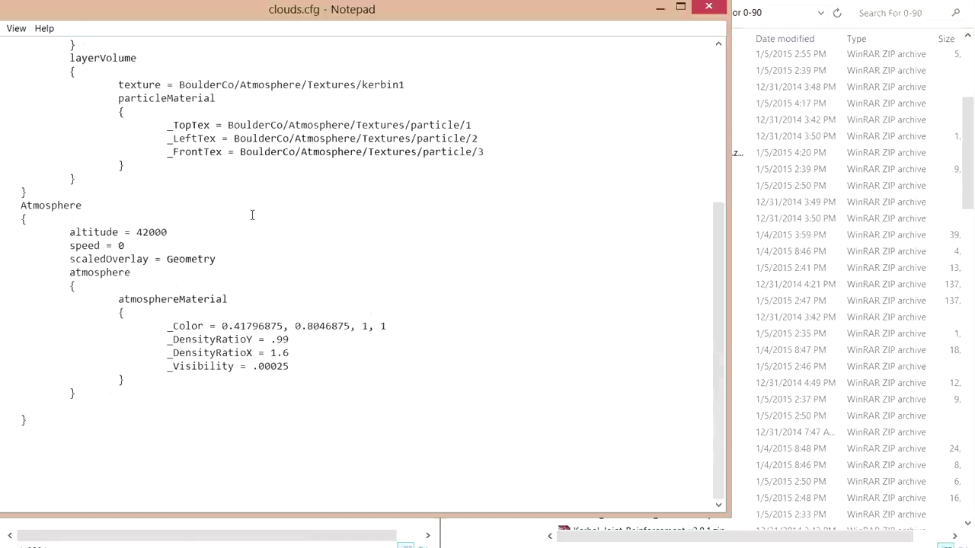
pyautogui.scroll(7, 252, 215)
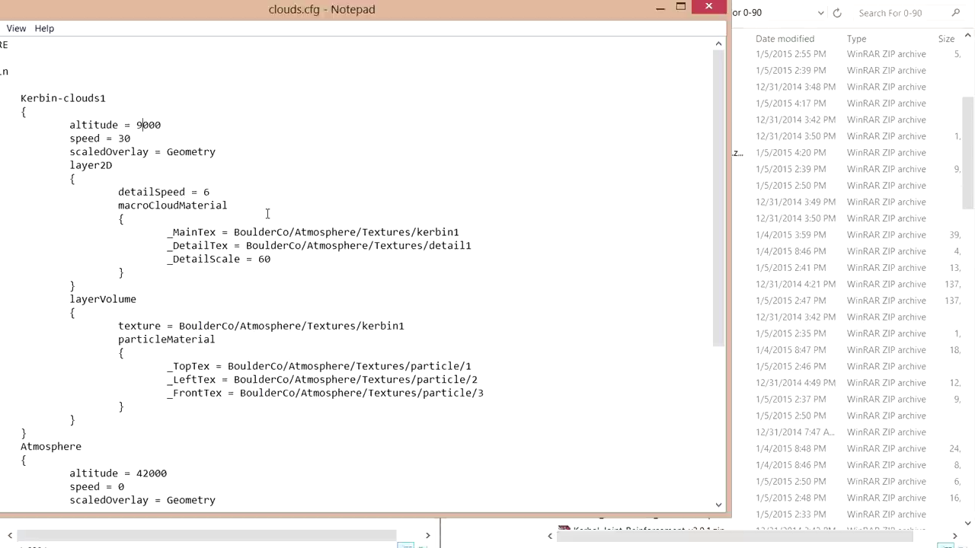
pyautogui.scroll(-3, 266, 214)
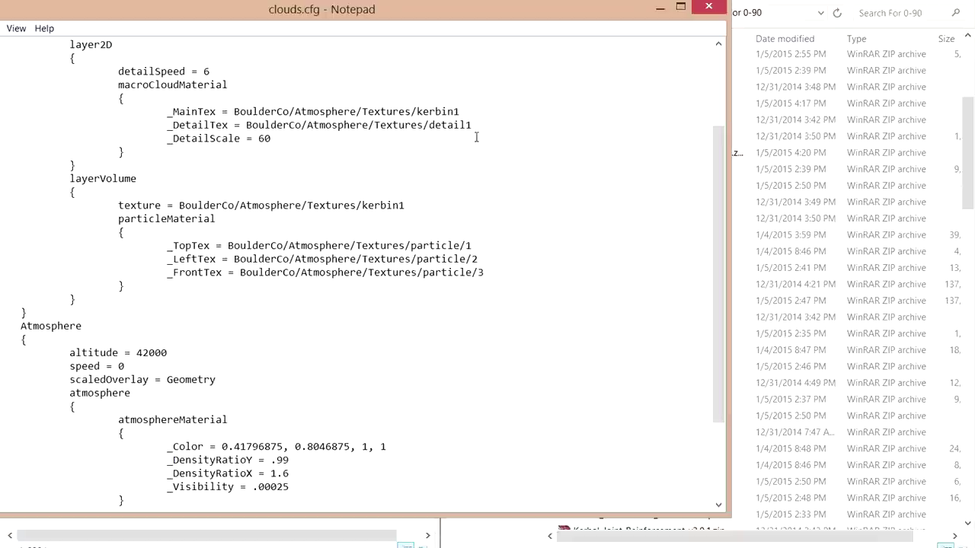
pyautogui.click(709, 9)
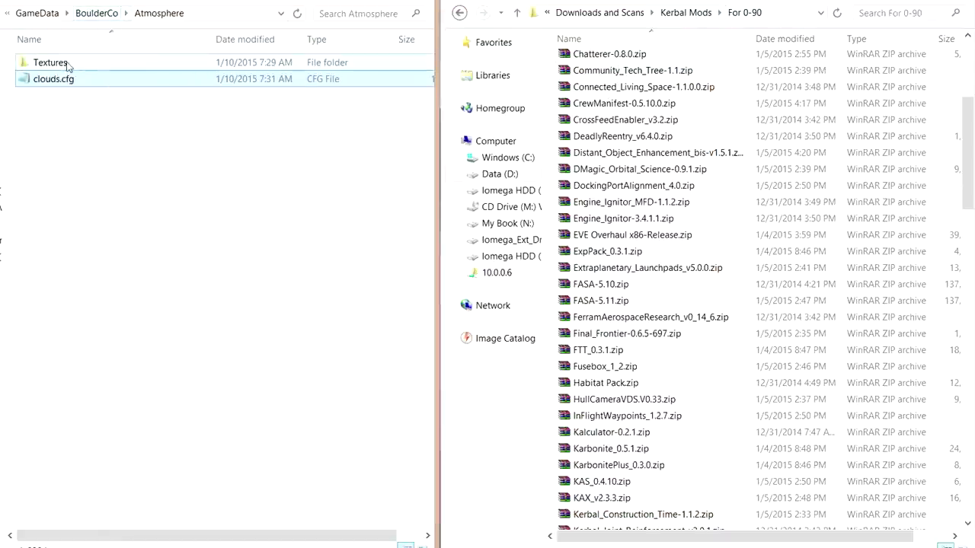
pyautogui.click(99, 14)
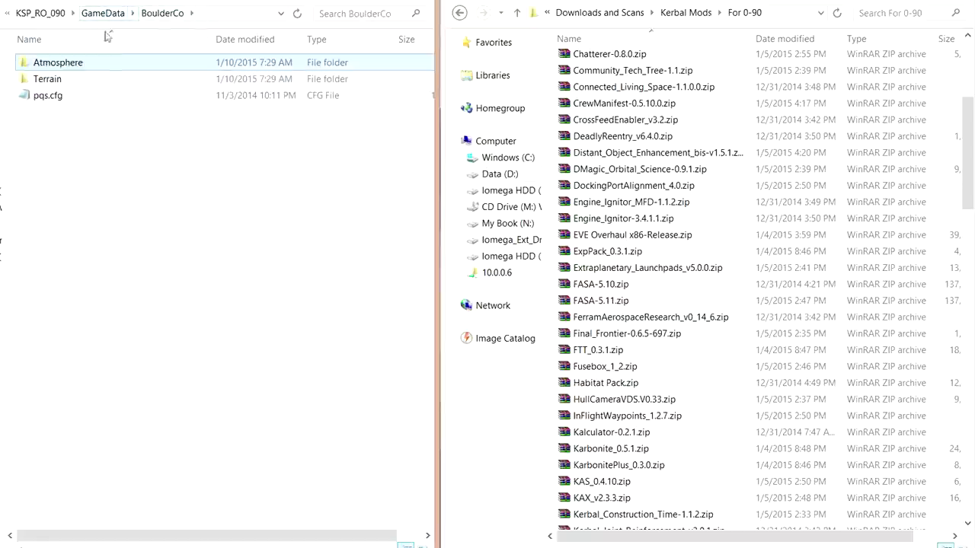
pyautogui.click(104, 14)
# - Look through the mod archives in the For 0-90 folder for further mods to install
pyautogui.click(655, 250)
pyautogui.scroll(-8, 656, 251)
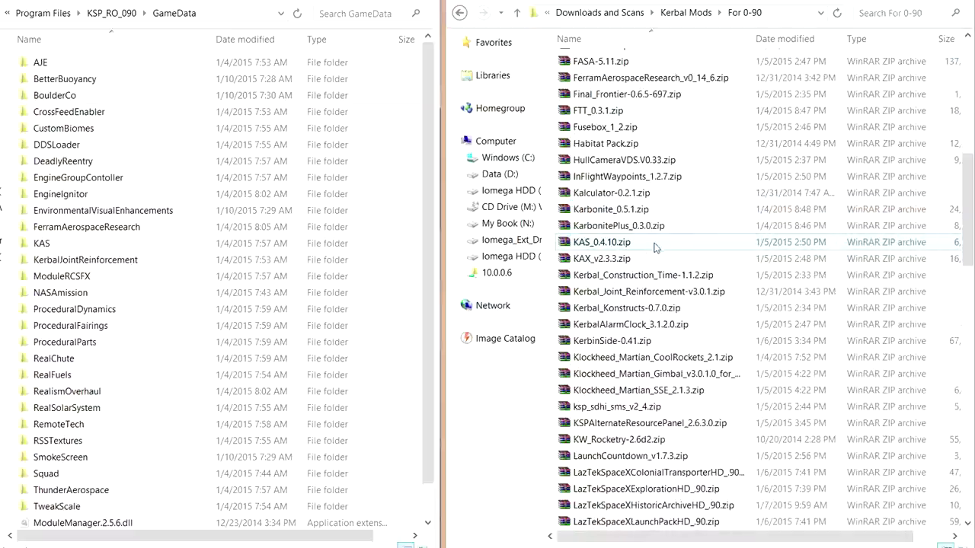
pyautogui.scroll(-2, 654, 246)
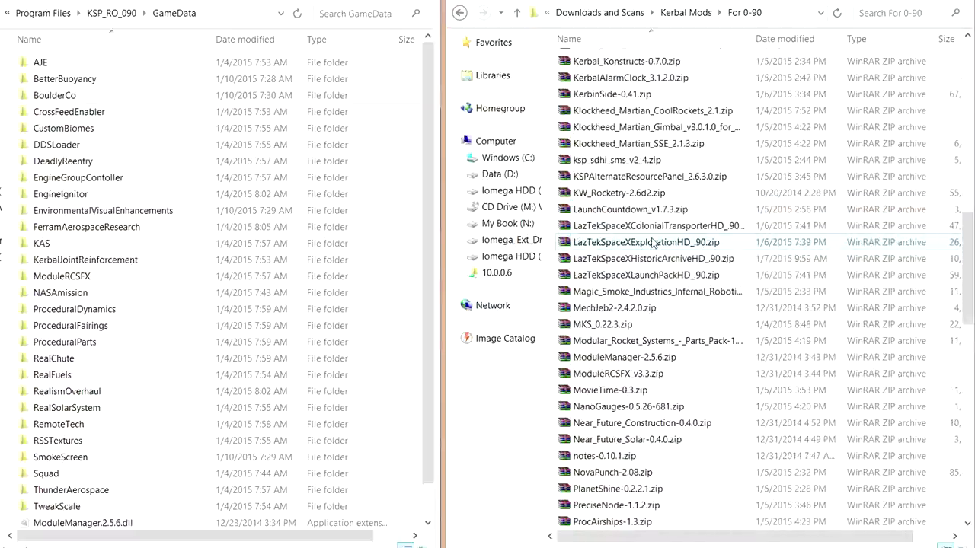
pyautogui.scroll(4, 652, 242)
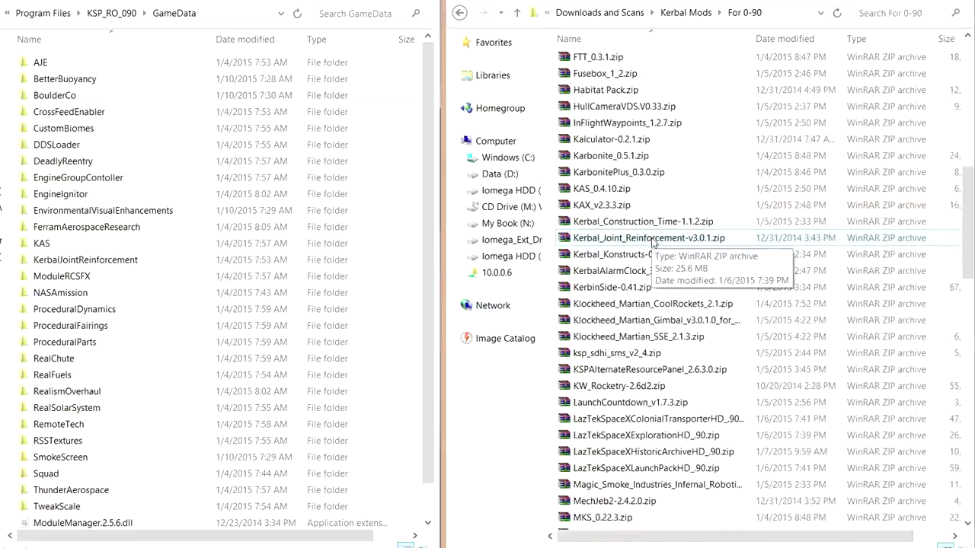
pyautogui.scroll(10, 652, 242)
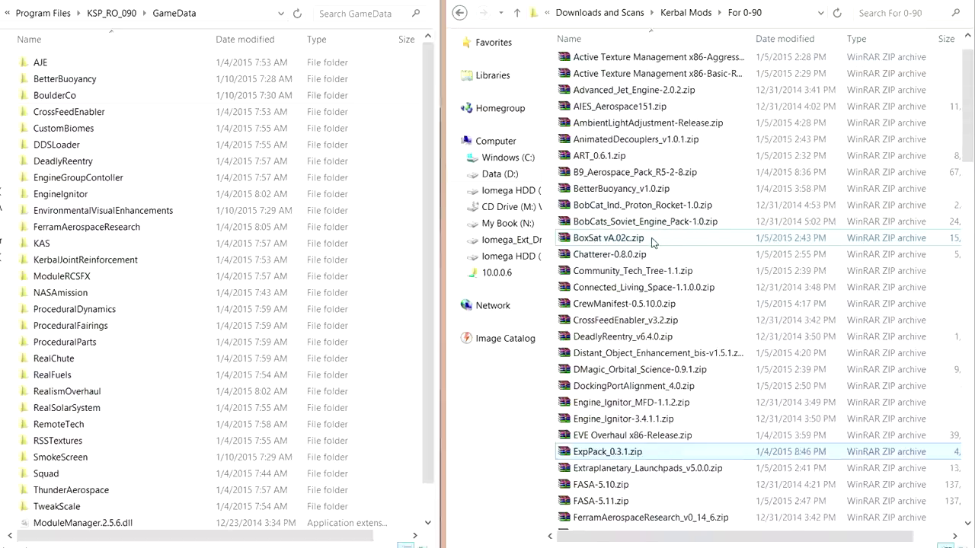
pyautogui.scroll(1, 652, 243)
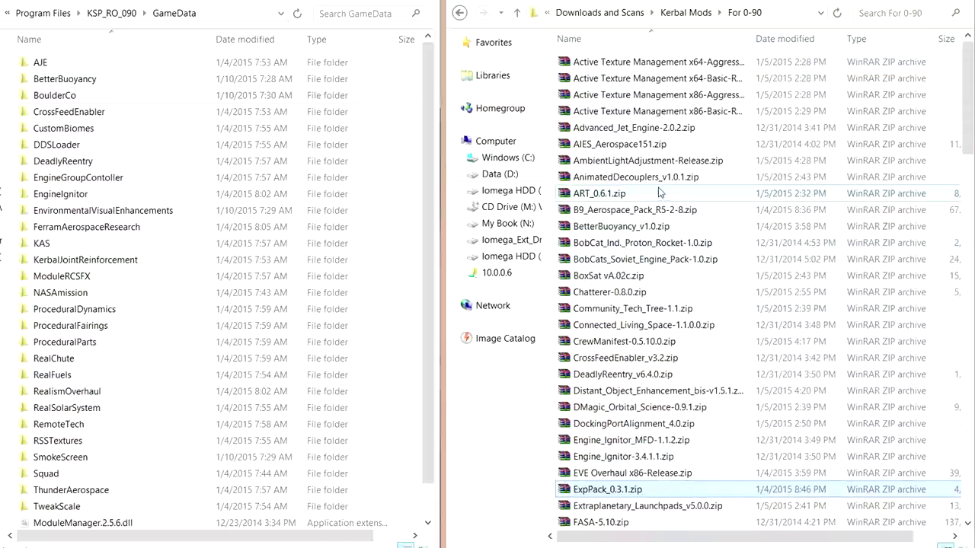
pyautogui.scroll(-2, 655, 212)
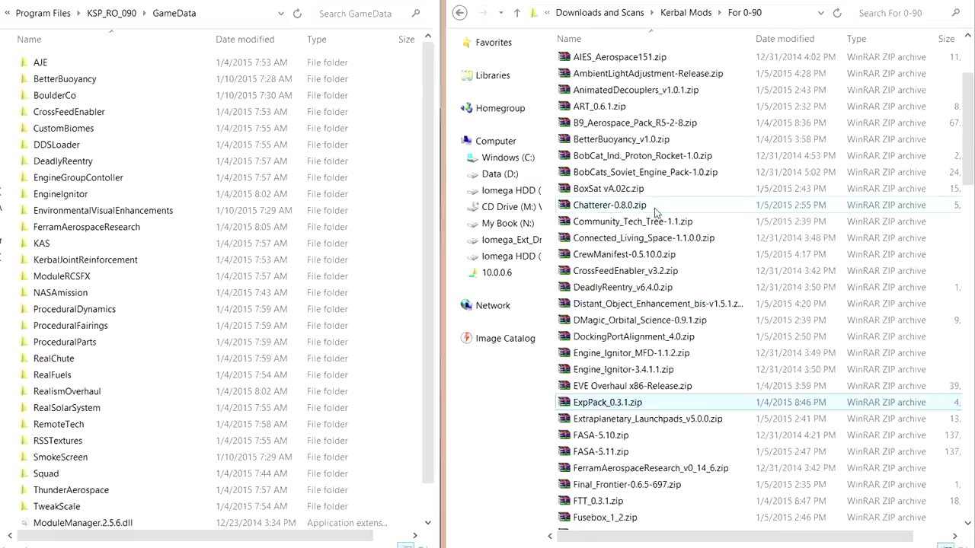
pyautogui.scroll(2, 655, 212)
# - Locate the part packs AIES_Aerospace151, NovaPunch-2.08, KW_Rocketry-2.6d2, FASA-5.11 and BobCats_Soviet_Engine_Pack-1.0 among the archives
pyautogui.click(654, 144)
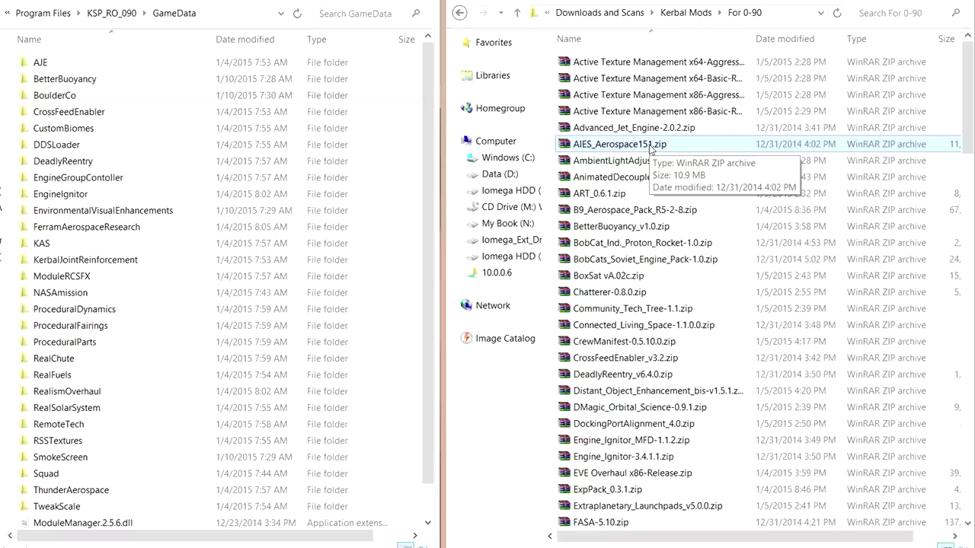
pyautogui.scroll(-6, 651, 150)
pyautogui.scroll(5, 640, 143)
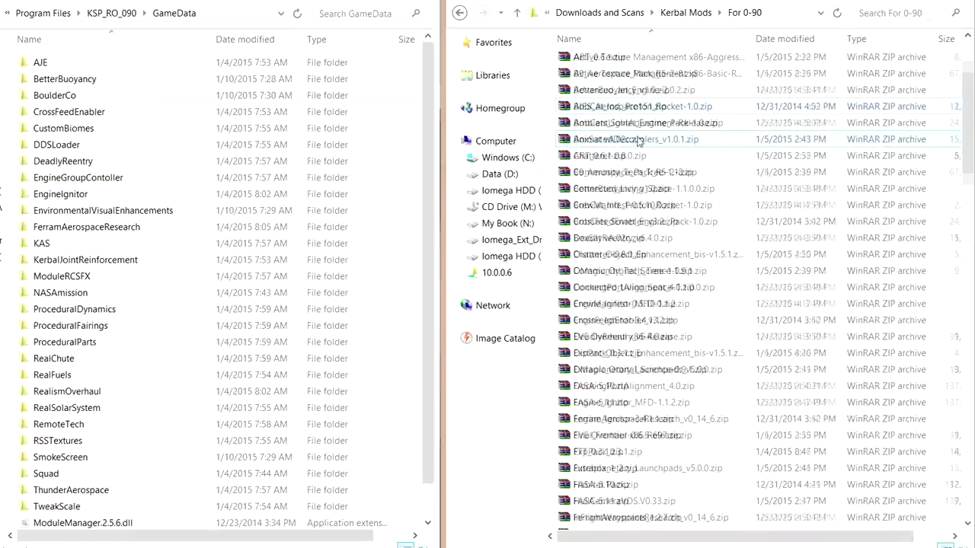
pyautogui.scroll(-15, 637, 198)
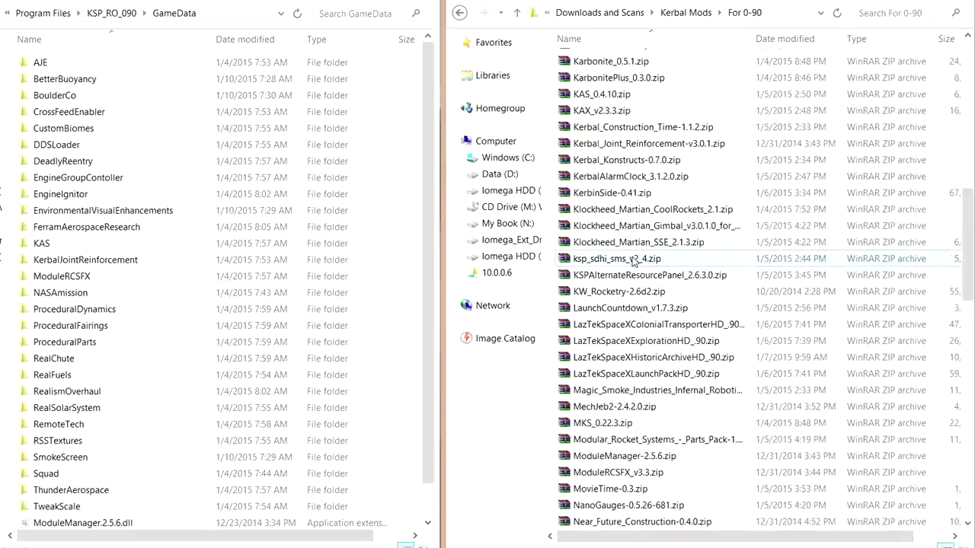
pyautogui.scroll(-7, 634, 262)
pyautogui.click(614, 226)
pyautogui.scroll(3, 619, 223)
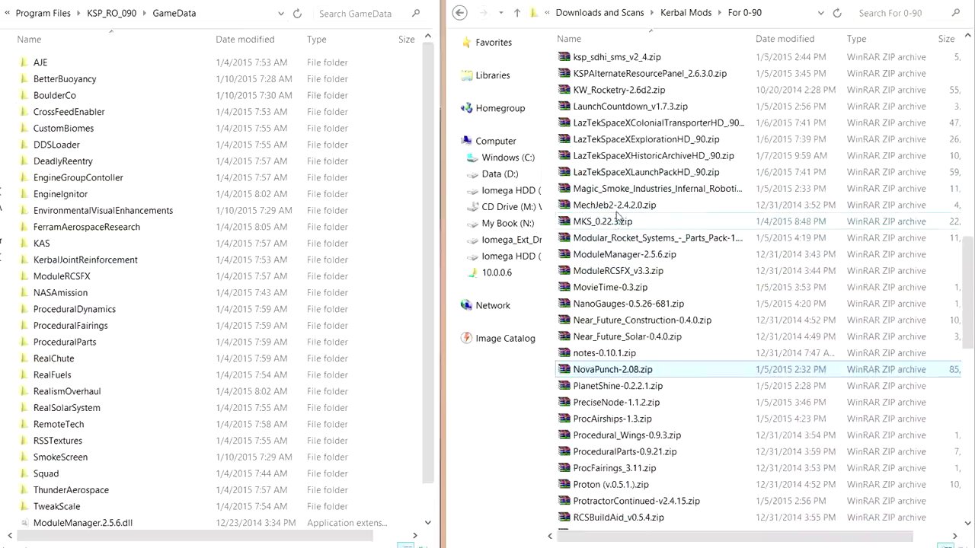
pyautogui.scroll(1, 617, 217)
pyautogui.click(618, 139)
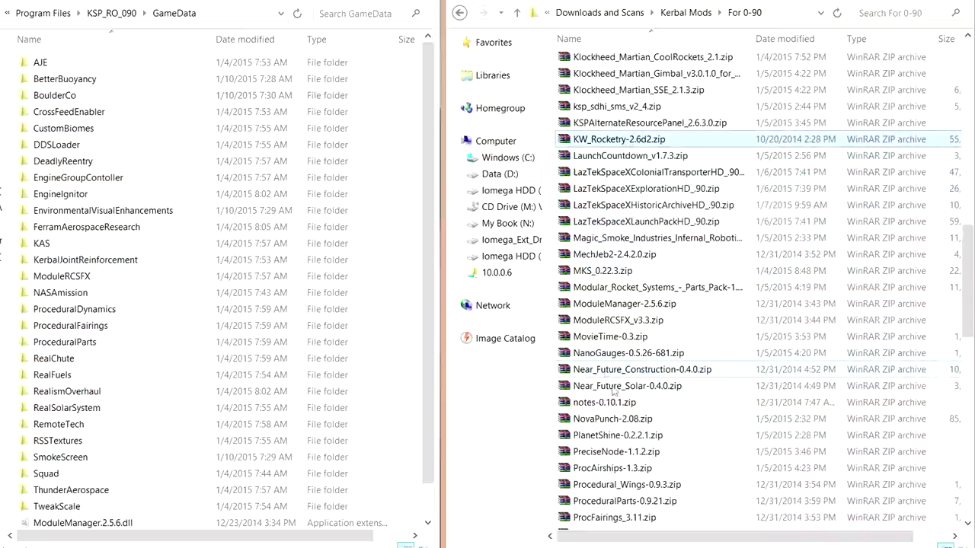
pyautogui.scroll(9, 621, 228)
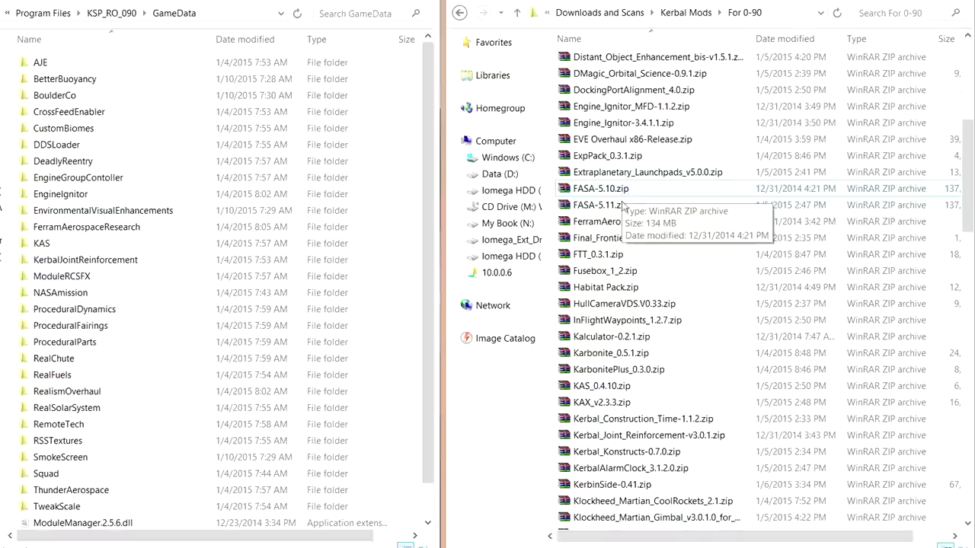
pyautogui.click(622, 207)
pyautogui.scroll(5, 622, 207)
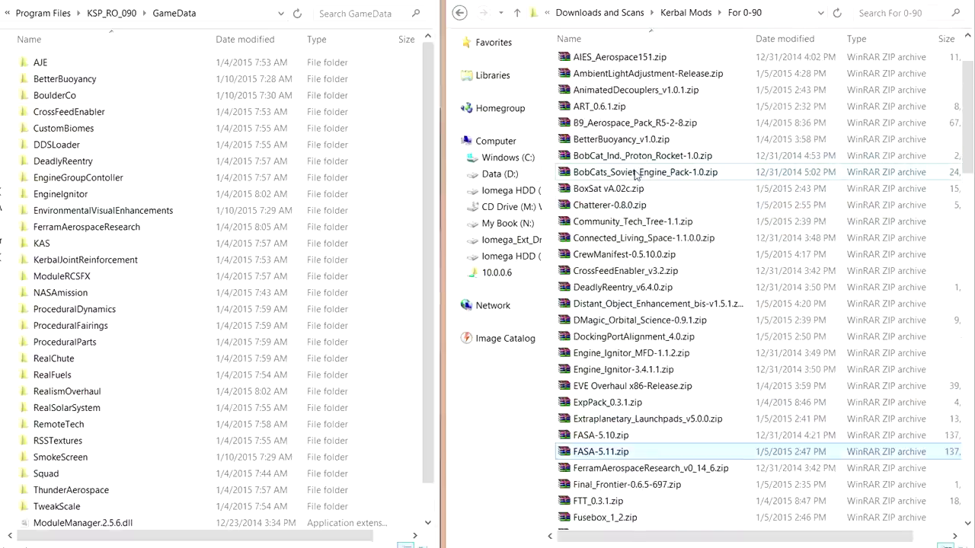
pyautogui.click(692, 173)
# - Compare BobCats_Soviet_Engine_Pack-1.0.zip with the other part packs in the archive list, from Active Texture Management down to NovaPunch
pyautogui.scroll(-3, 689, 177)
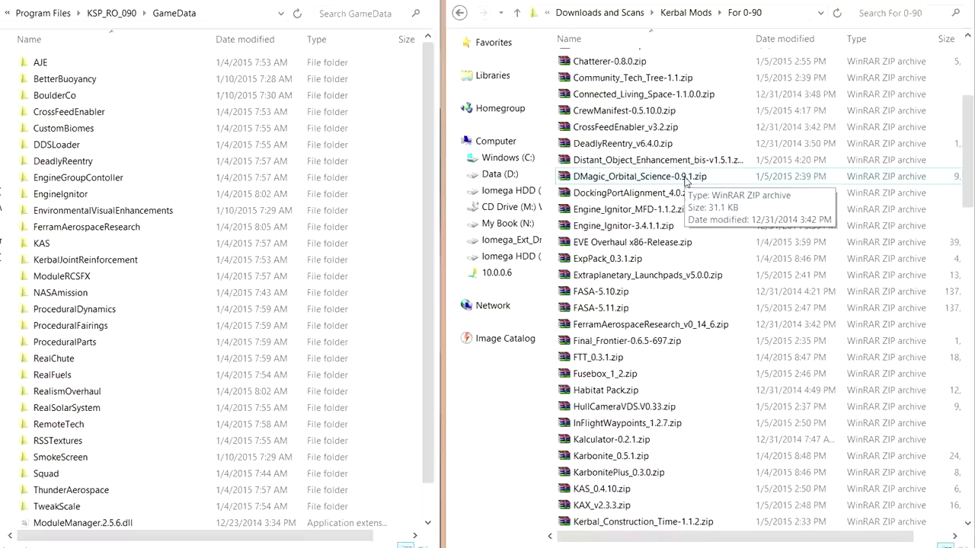
pyautogui.scroll(3, 686, 180)
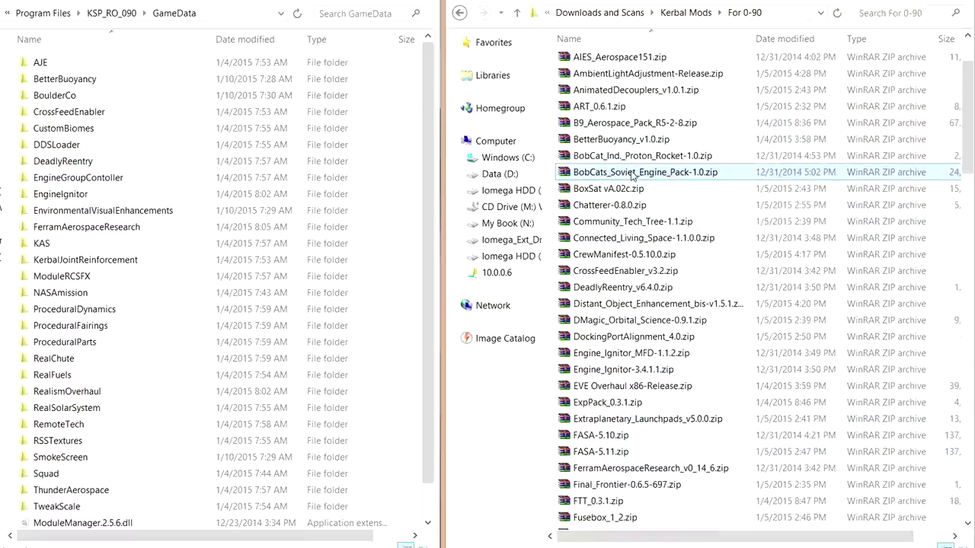
pyautogui.scroll(-5, 631, 176)
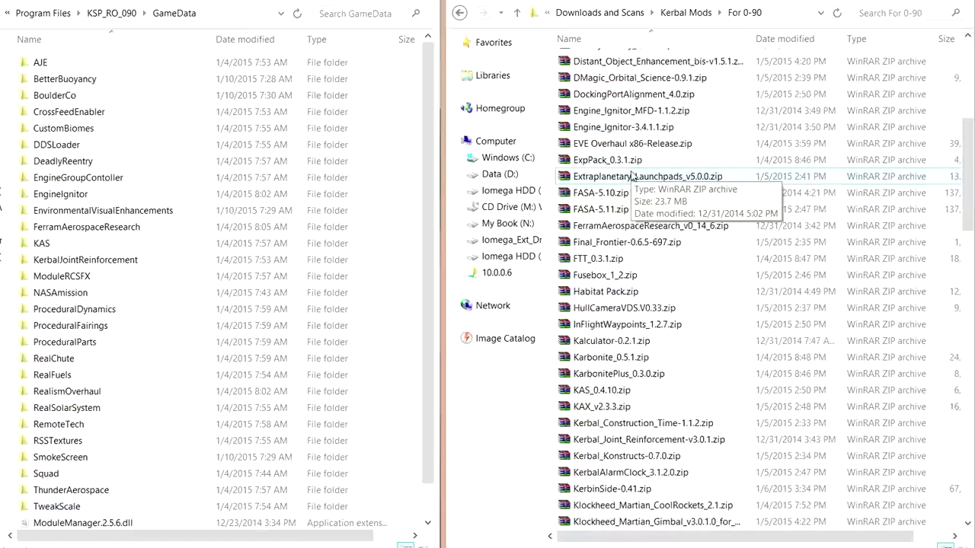
pyautogui.scroll(-5, 631, 176)
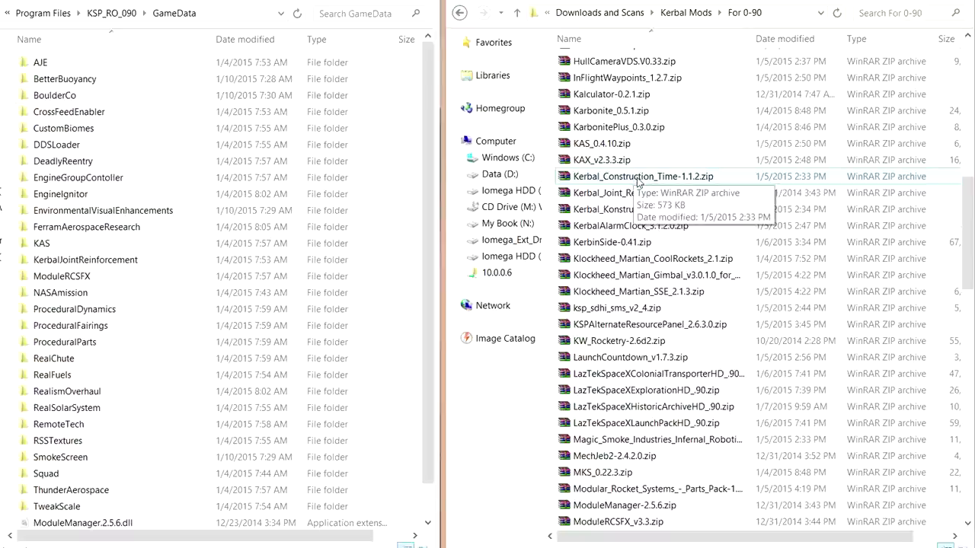
pyautogui.scroll(4, 653, 181)
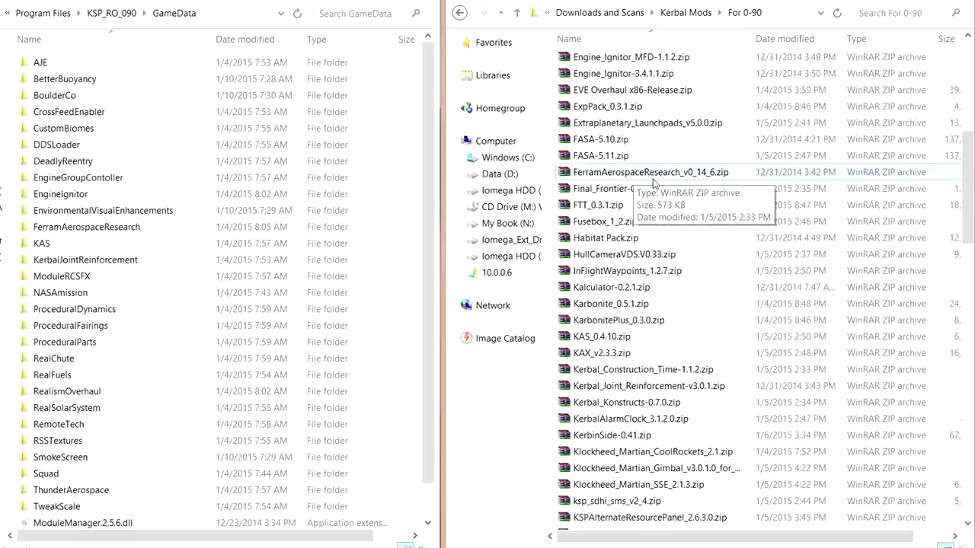
pyautogui.scroll(6, 653, 181)
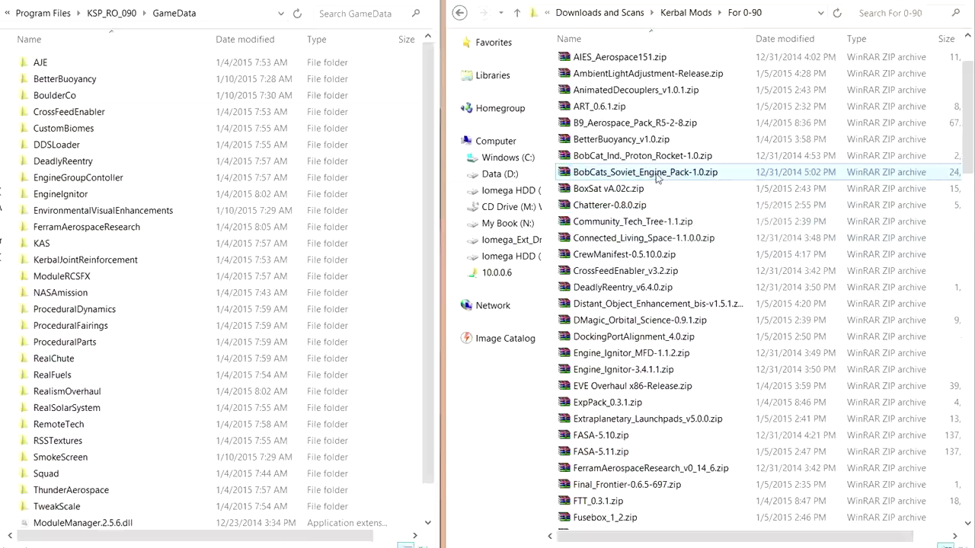
pyautogui.click(656, 176)
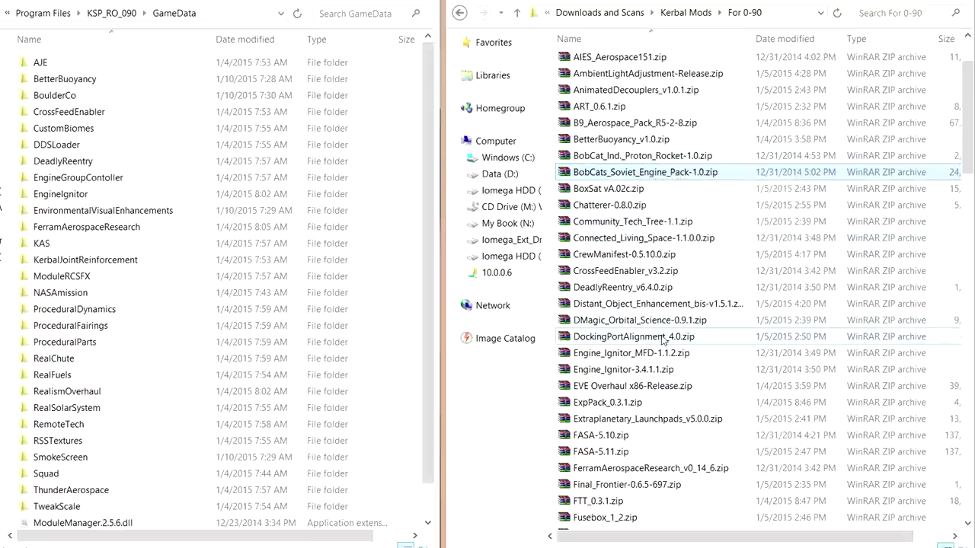
pyautogui.scroll(-3, 664, 315)
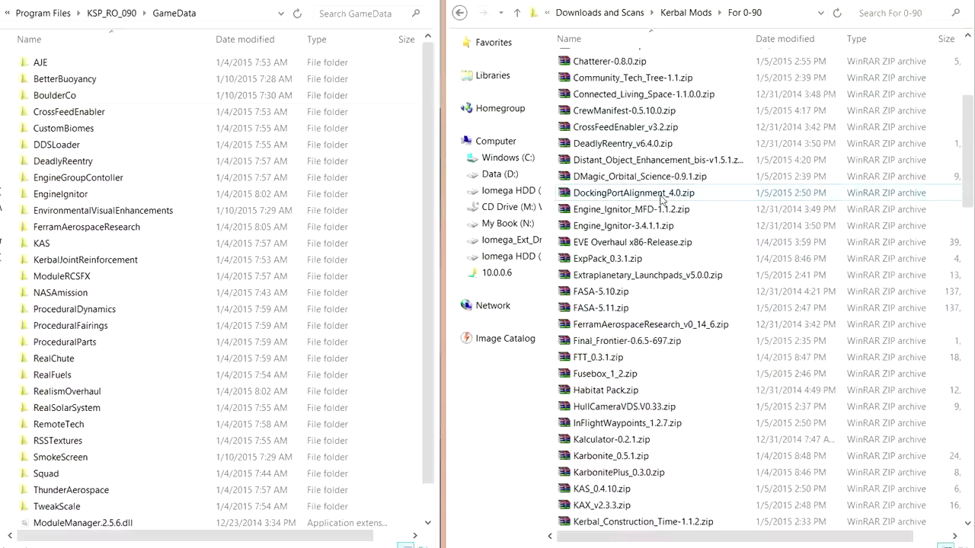
pyautogui.scroll(5, 661, 198)
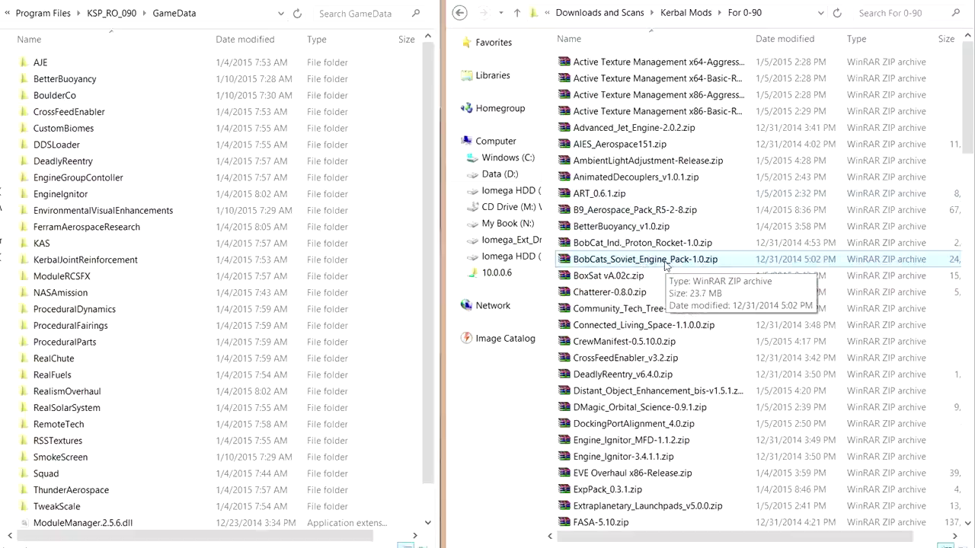
pyautogui.scroll(-13, 662, 265)
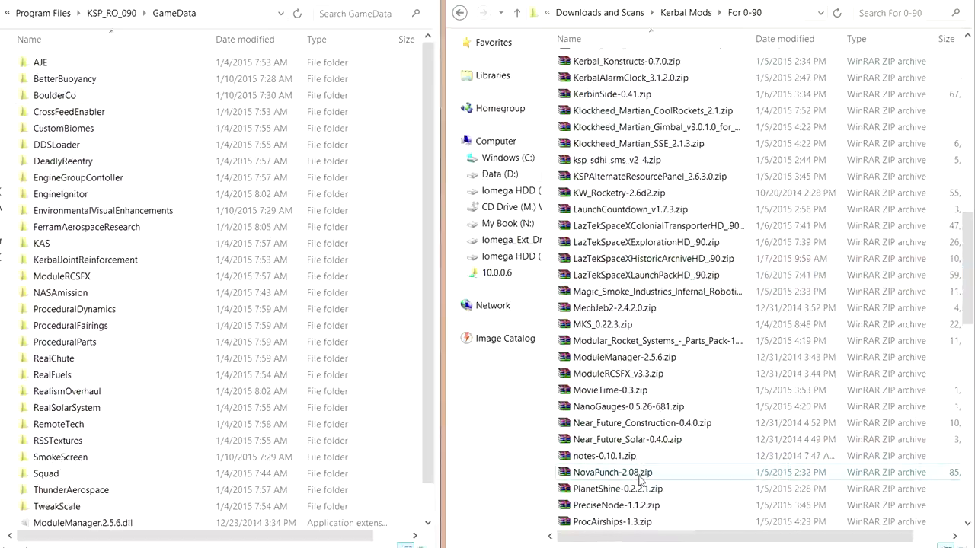
pyautogui.scroll(12, 709, 309)
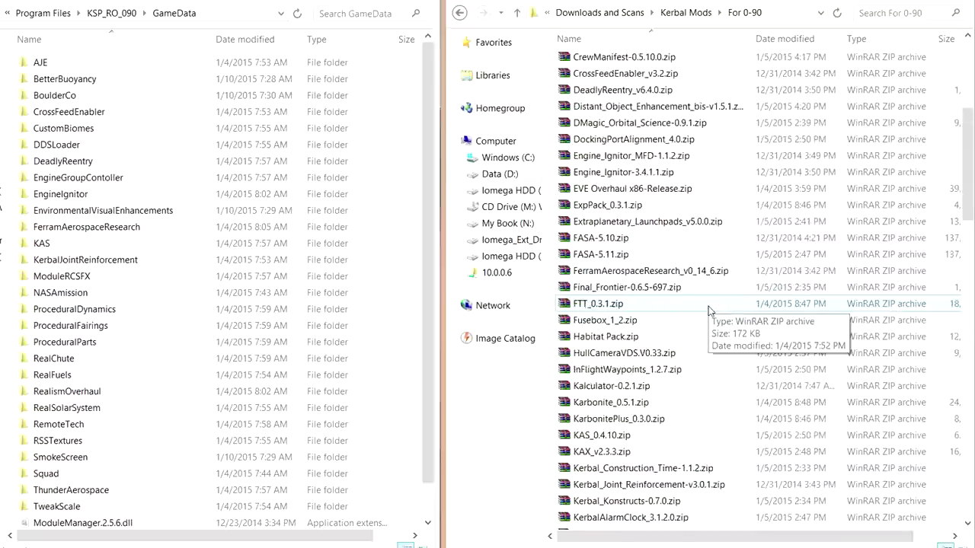
pyautogui.scroll(2, 709, 309)
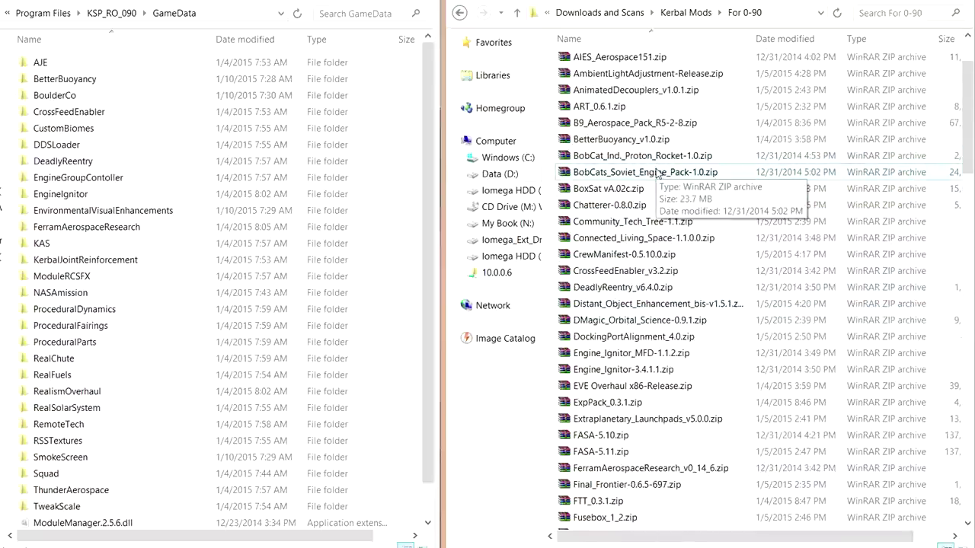
# - Extract the FASA and JSI folders from the GameData folder of FASA-5.11.zip into the game's GameData and close the archive
pyautogui.doubleClick(652, 451)
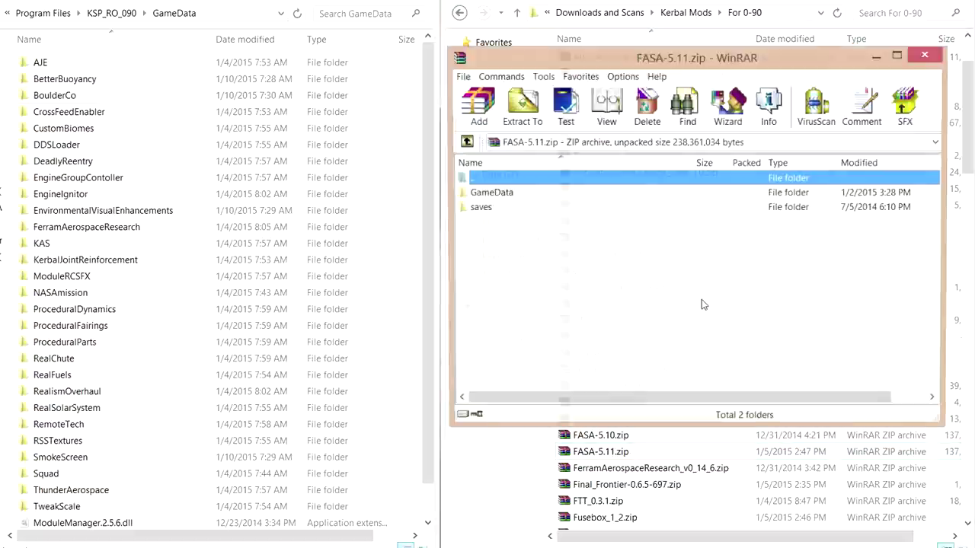
pyautogui.click(491, 194)
pyautogui.doubleClick(491, 194)
pyautogui.moveTo(506, 242); pyautogui.dragTo(475, 191)
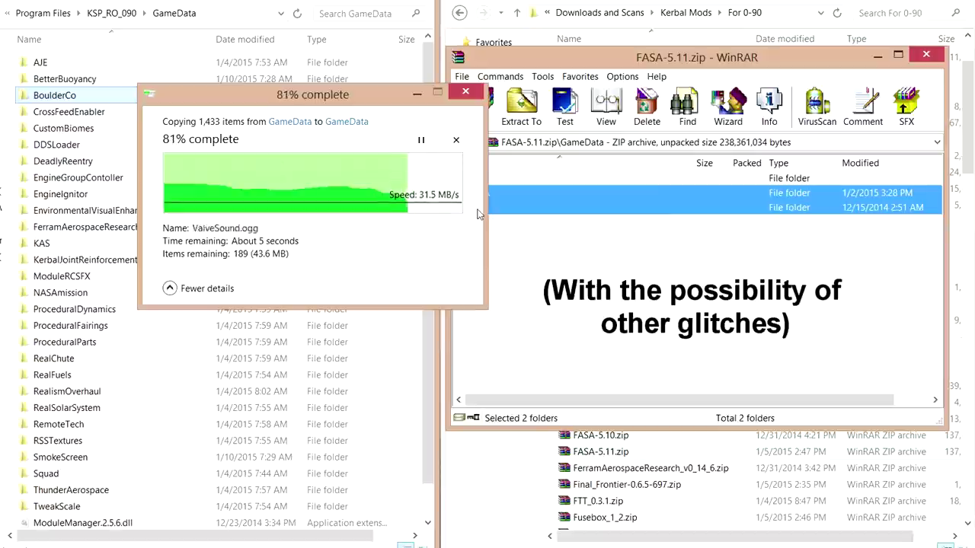
pyautogui.click(930, 54)
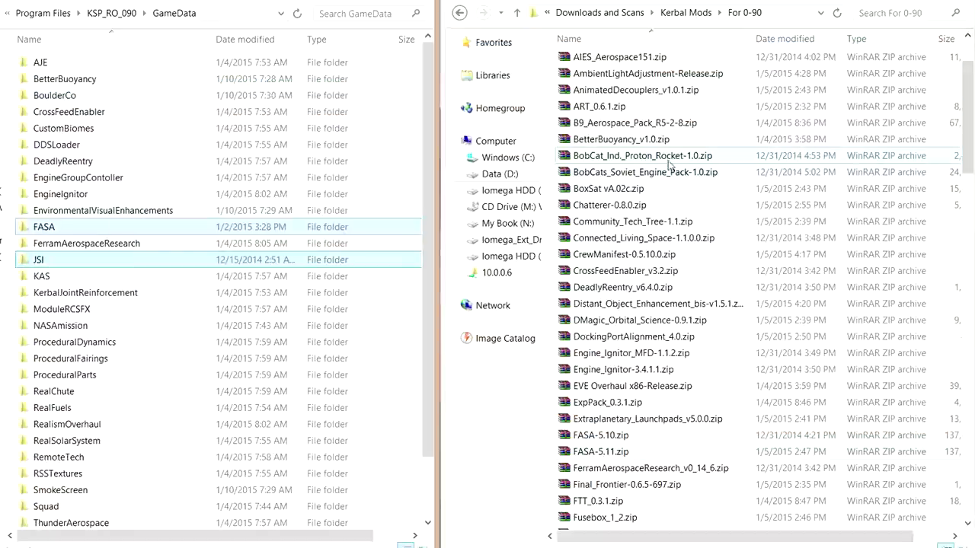
# - Extract the BobCatind folder from BobCats_Soviet_Engine_Pack-1.0.zip into the game's GameData folder and close the archive
pyautogui.doubleClick(754, 174)
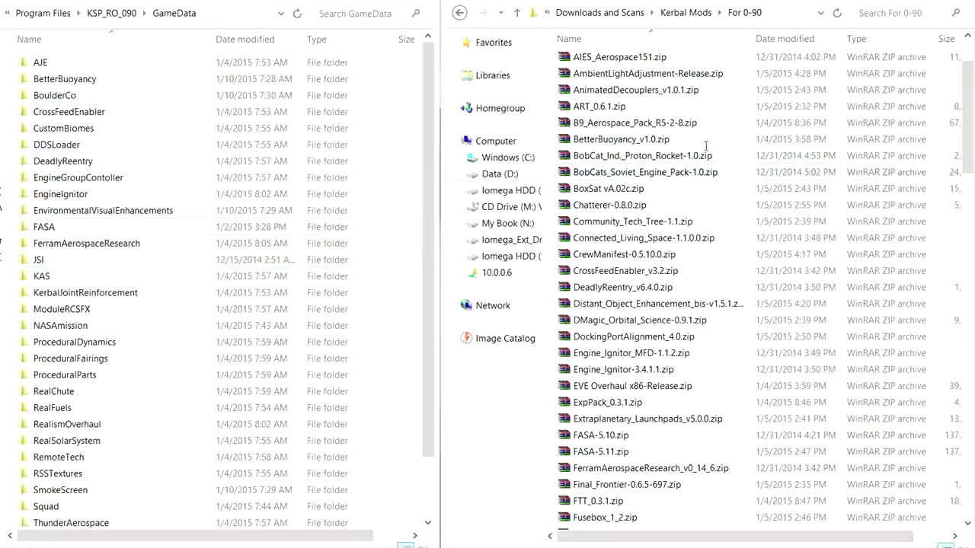
pyautogui.doubleClick(489, 192)
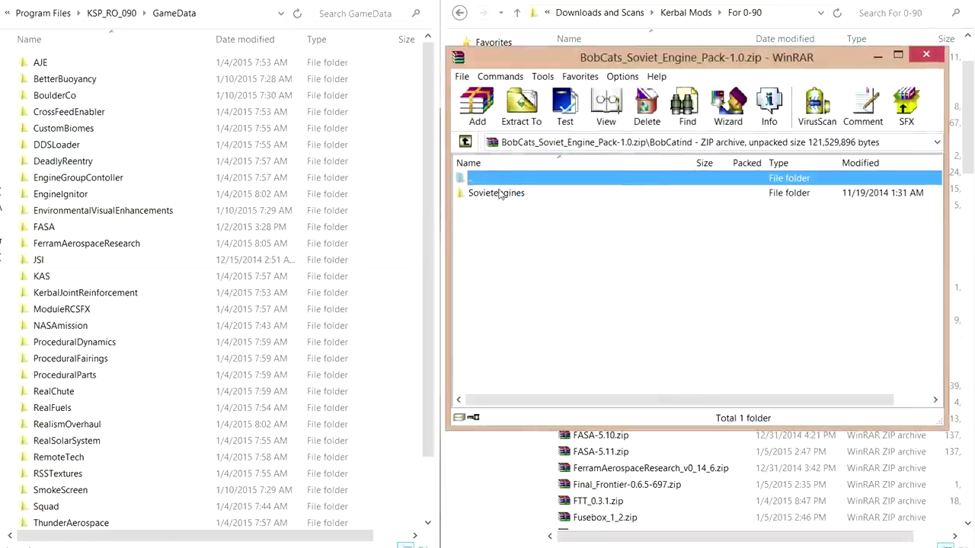
pyautogui.doubleClick(499, 183)
pyautogui.moveTo(393, 321); pyautogui.dragTo(394, 322)
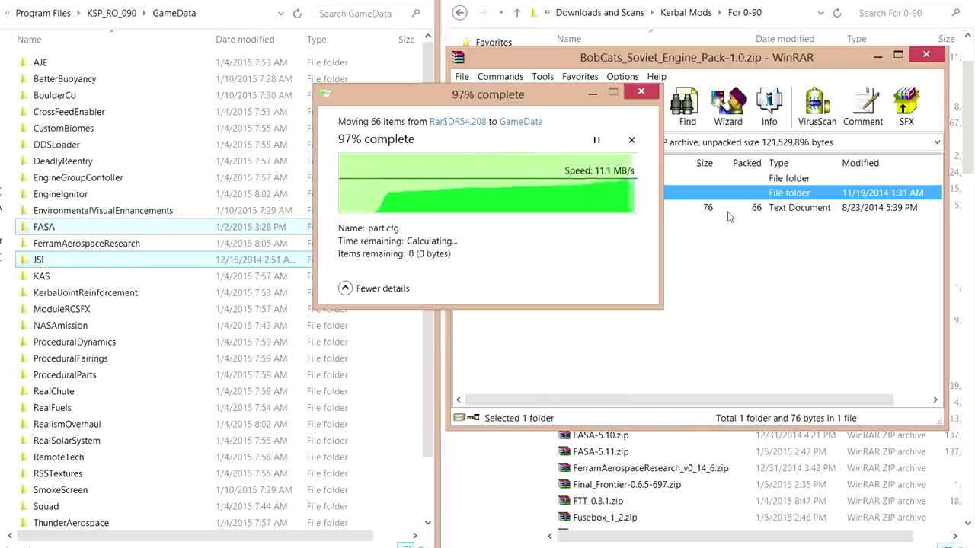
pyautogui.click(926, 55)
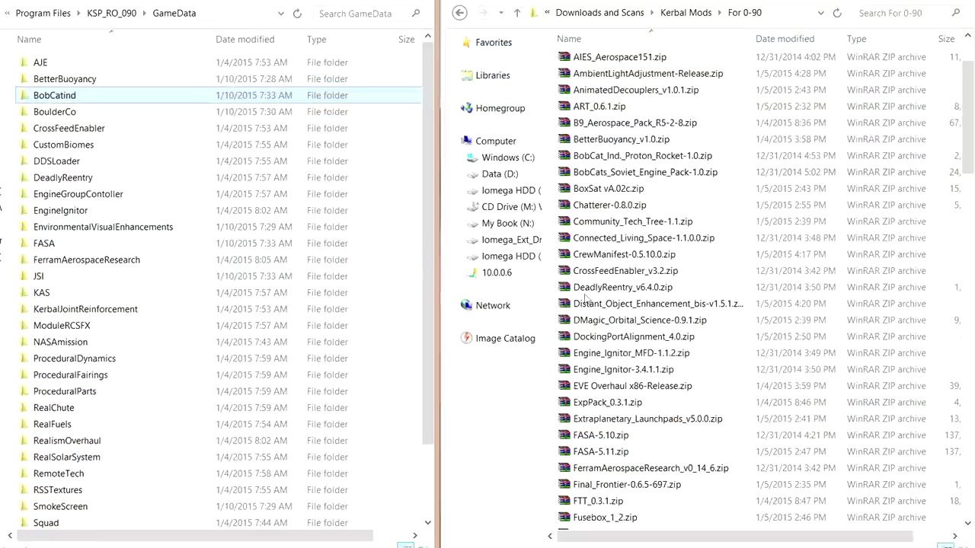
pyautogui.click(619, 287)
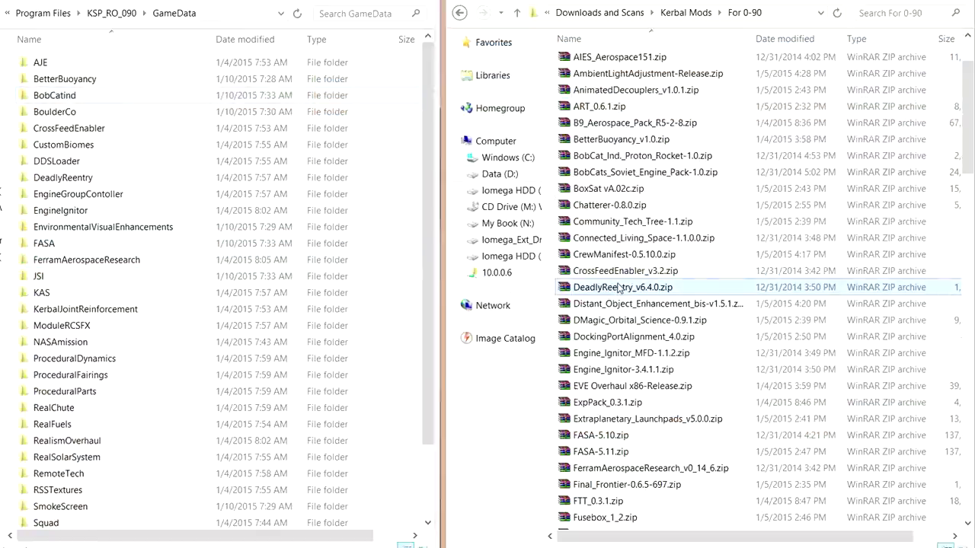
# - Check the contents and size of the Sovietengines folder inside BobCatind, then return to the GameData folder
pyautogui.doubleClick(85, 95)
pyautogui.doubleClick(96, 62)
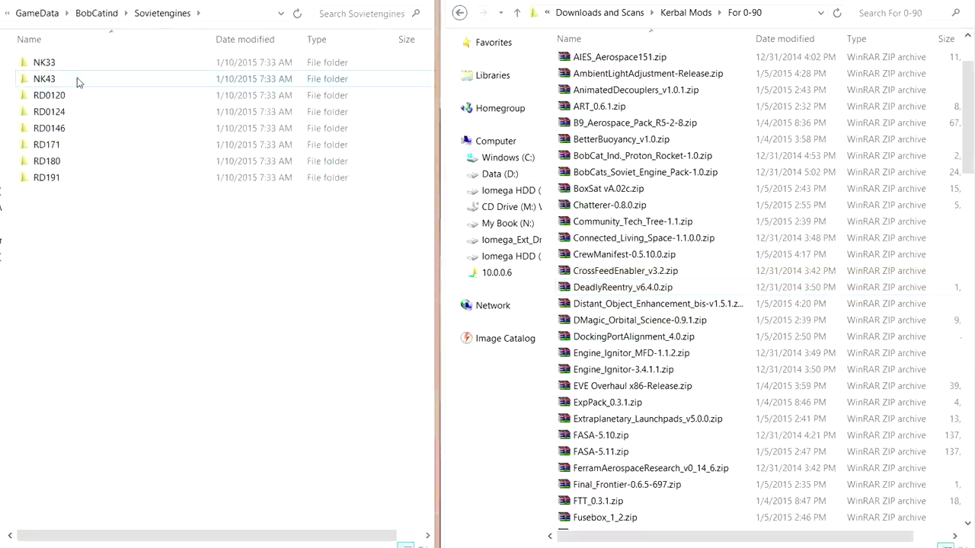
pyautogui.rightClick(106, 232)
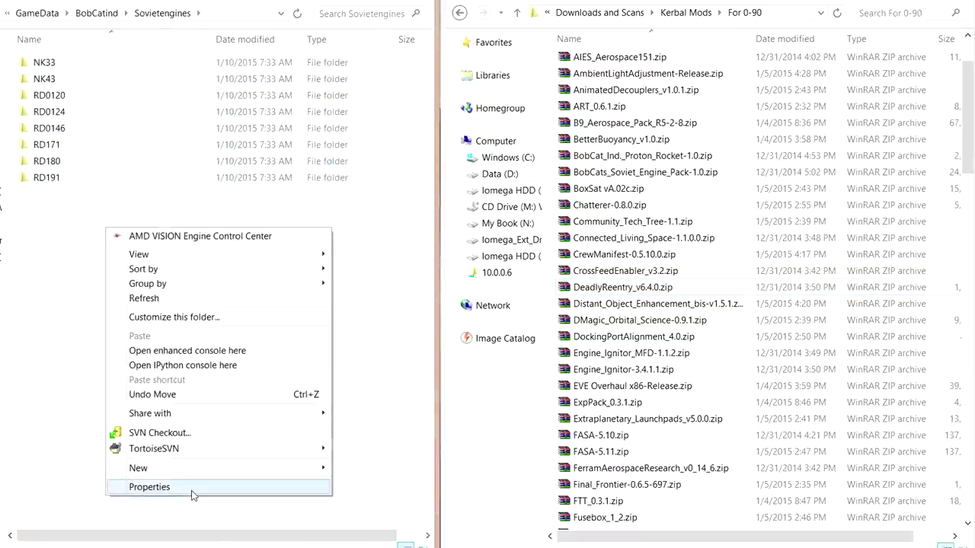
pyautogui.click(192, 488)
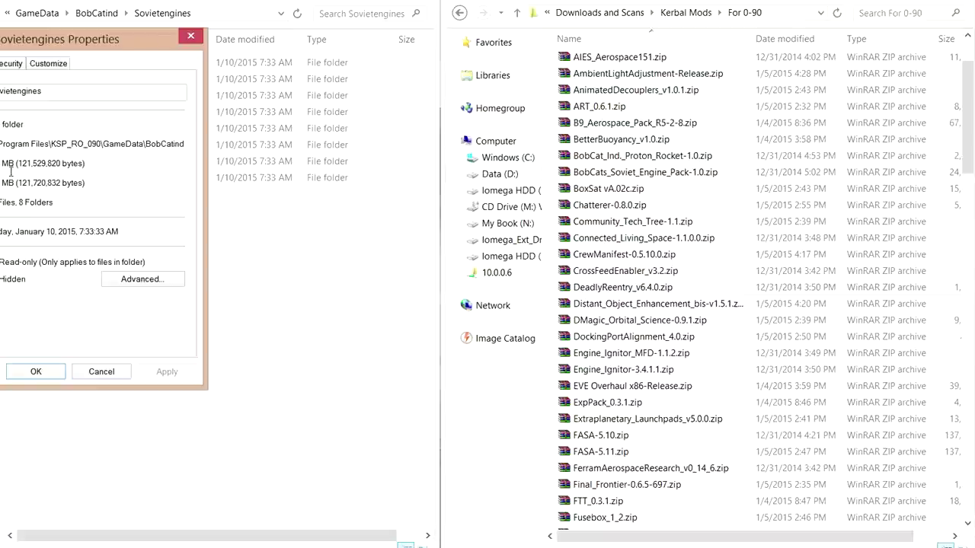
pyautogui.click(191, 39)
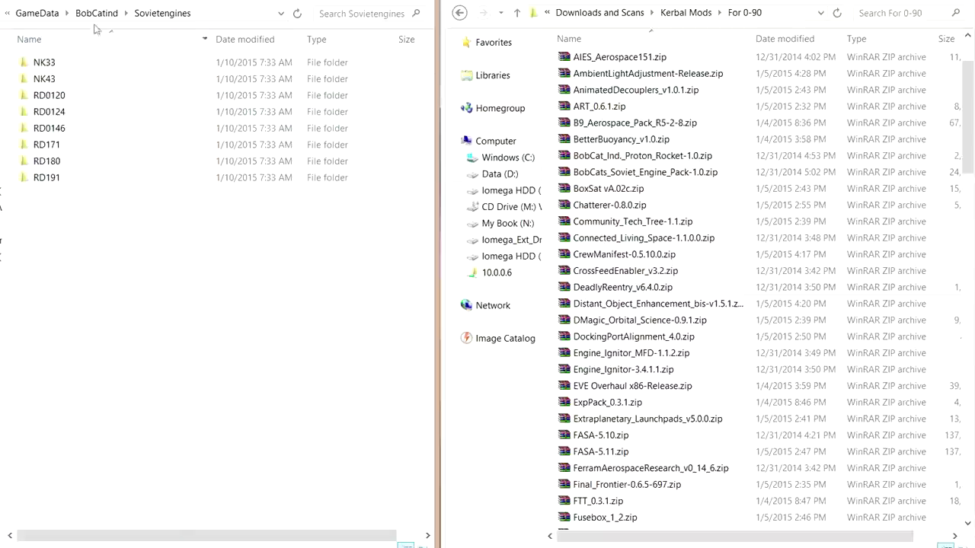
pyautogui.click(45, 12)
# - Look through the subfolders of the FASA folder in GameData and delete its ICBM folder
pyautogui.click(60, 243)
pyautogui.doubleClick(60, 244)
pyautogui.click(107, 83)
pyautogui.click(44, 130)
pyautogui.click(49, 79)
pyautogui.click(54, 130)
pyautogui.click(50, 114)
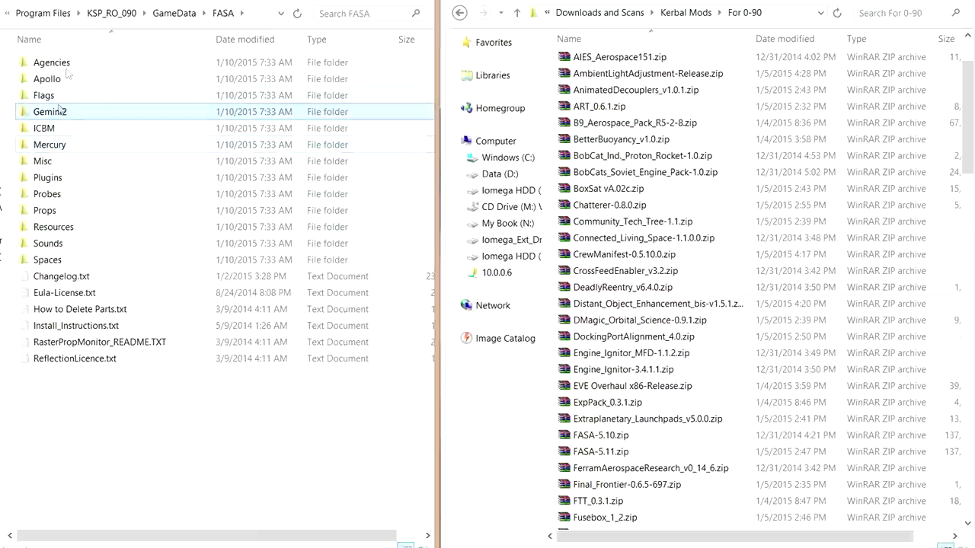
pyautogui.click(54, 128)
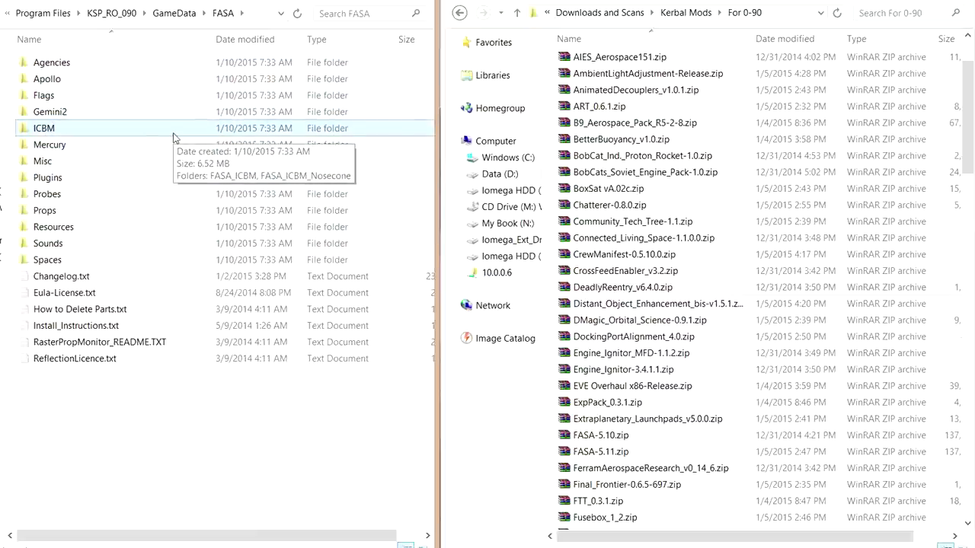
pyautogui.press('Delete')
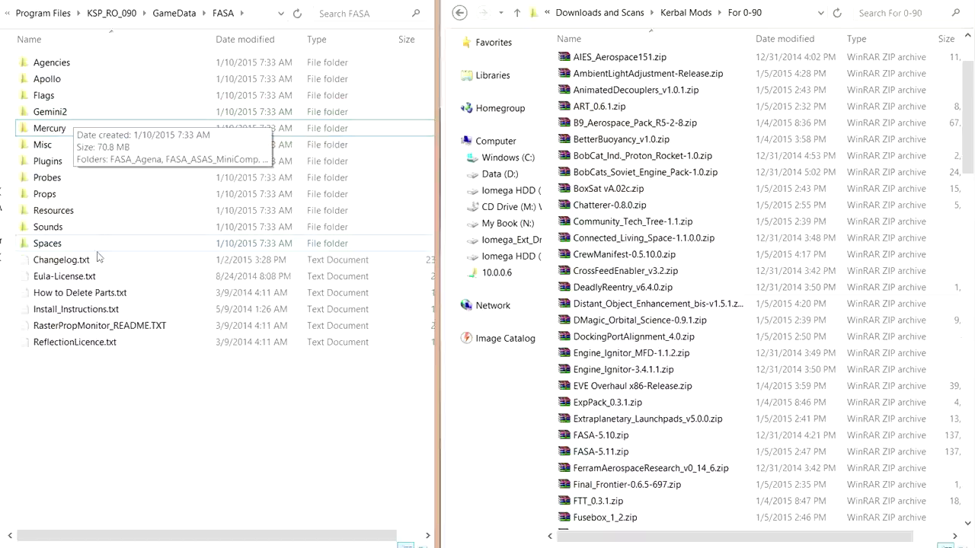
# - Inspect the part folders inside FASA's Apollo folder and return to the GameData folder
pyautogui.click(89, 296)
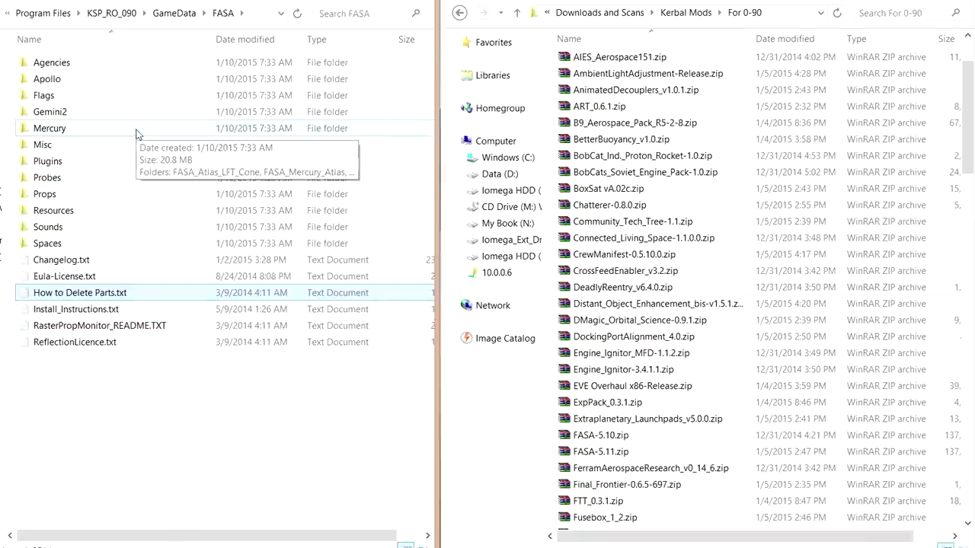
pyautogui.doubleClick(109, 79)
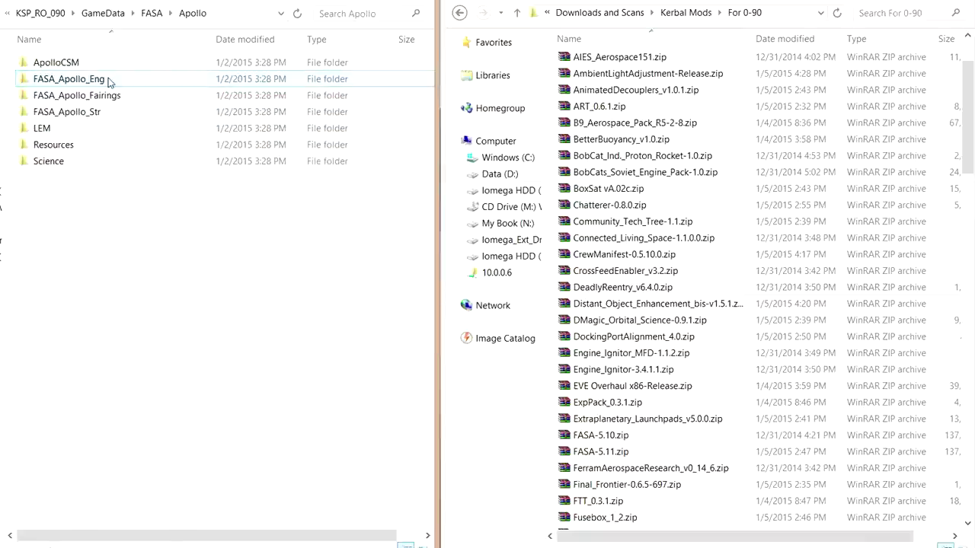
pyautogui.click(151, 13)
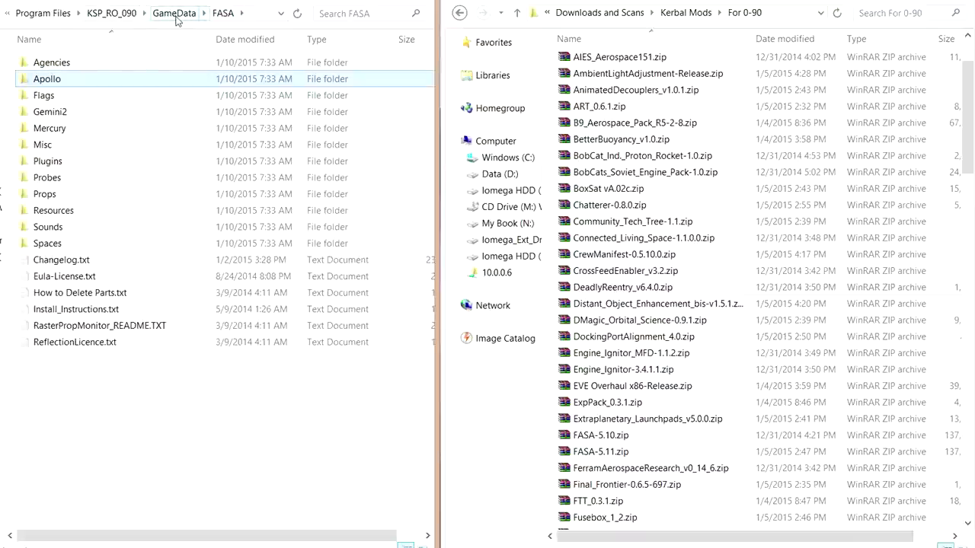
pyautogui.click(175, 13)
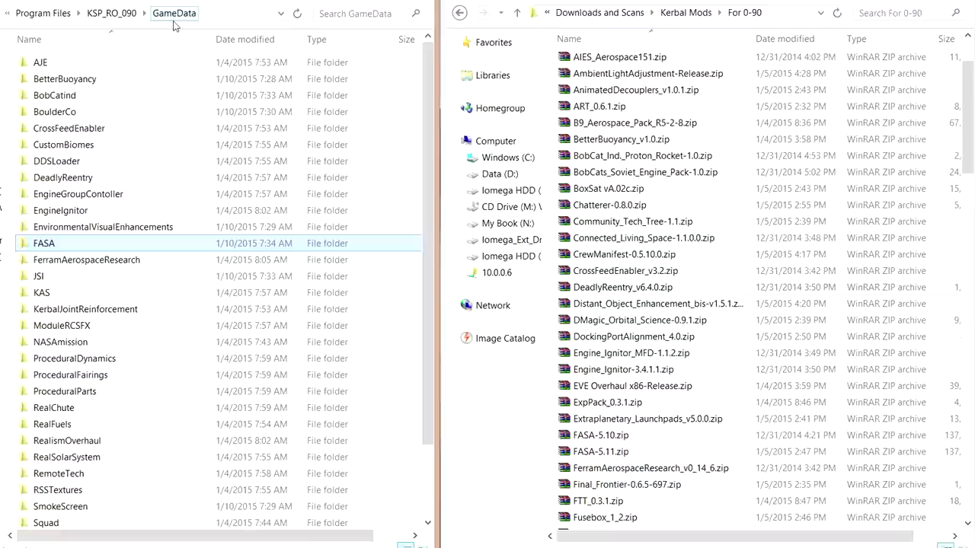
# - Extract the MechJeb2 folder from MechJeb2-2.4.2.0.zip into the KSP_RO_090 GameData folder and close the archive
pyautogui.click(625, 210)
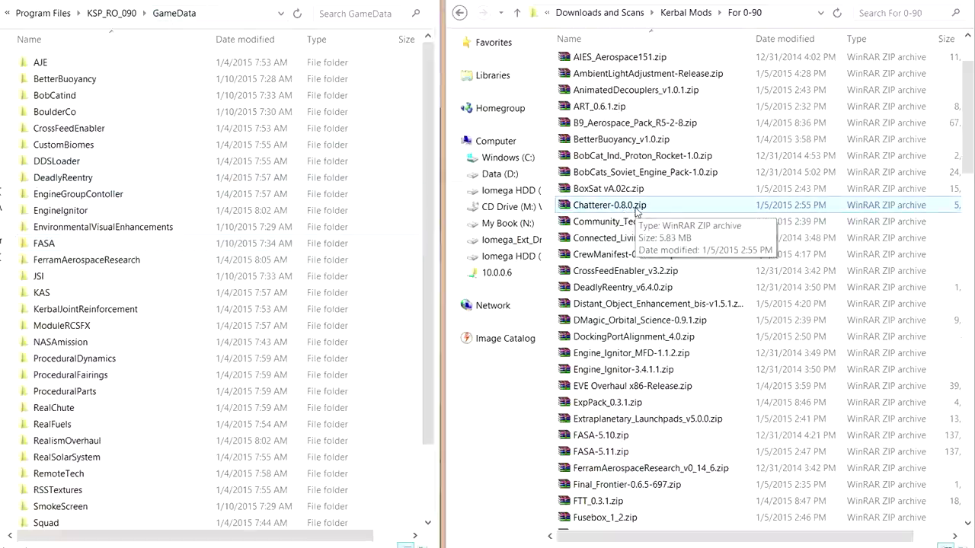
pyautogui.scroll(-12, 635, 212)
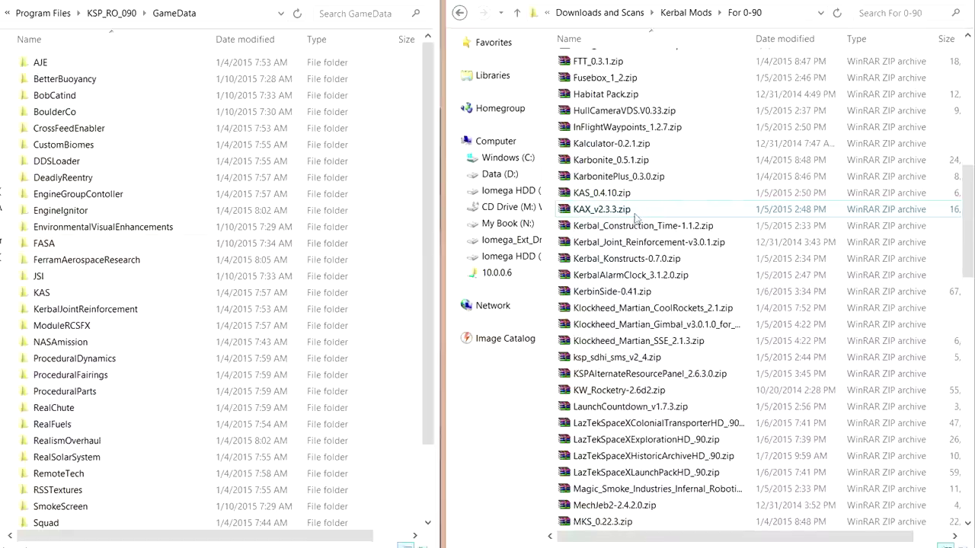
pyautogui.doubleClick(634, 358)
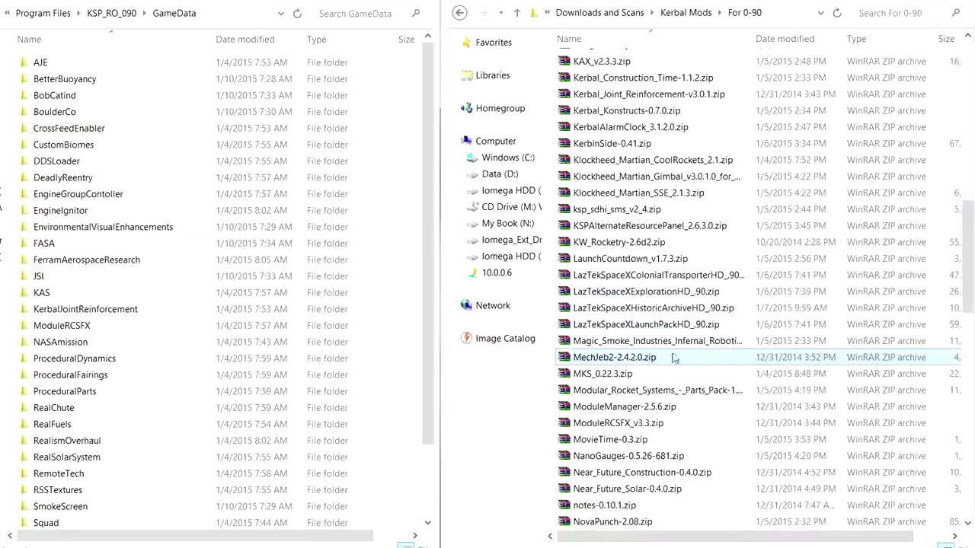
pyautogui.doubleClick(495, 193)
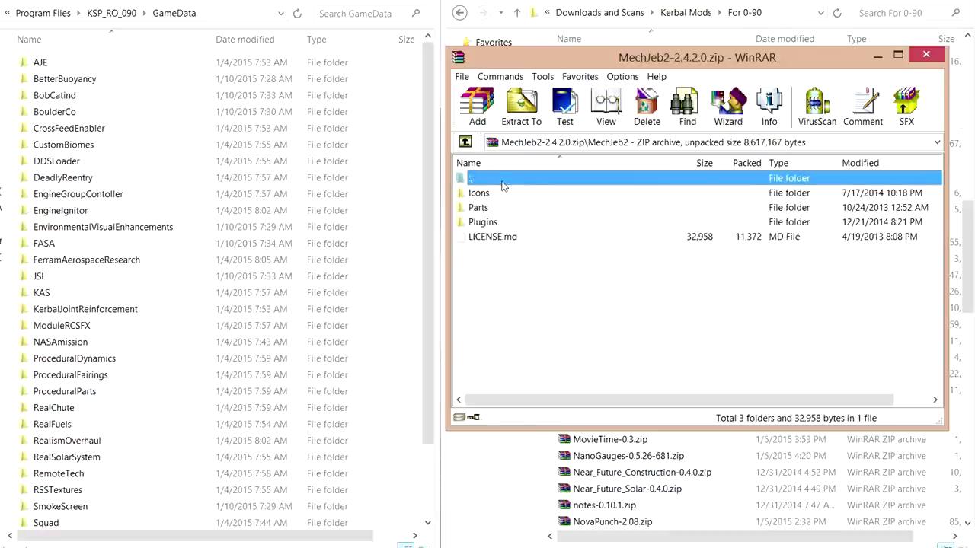
pyautogui.doubleClick(501, 180)
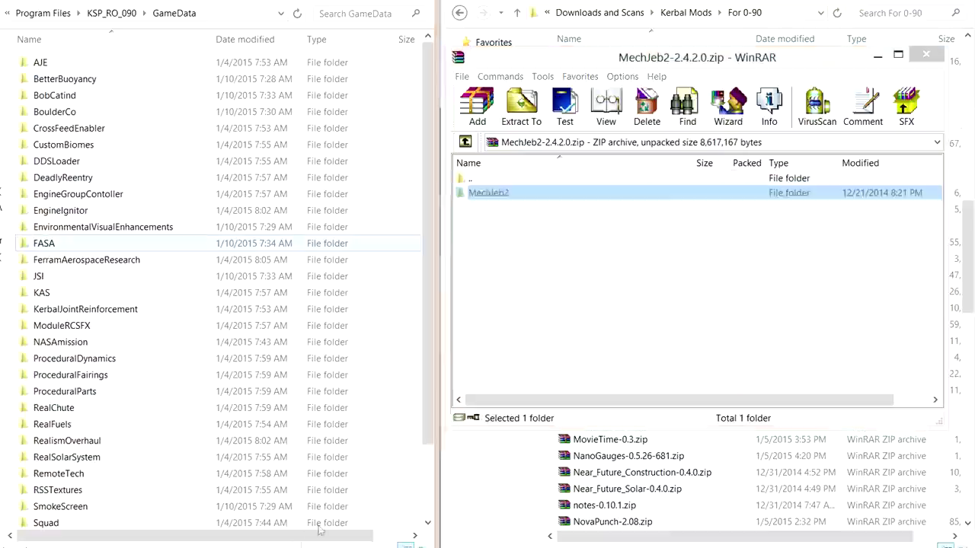
pyautogui.press('Escape')
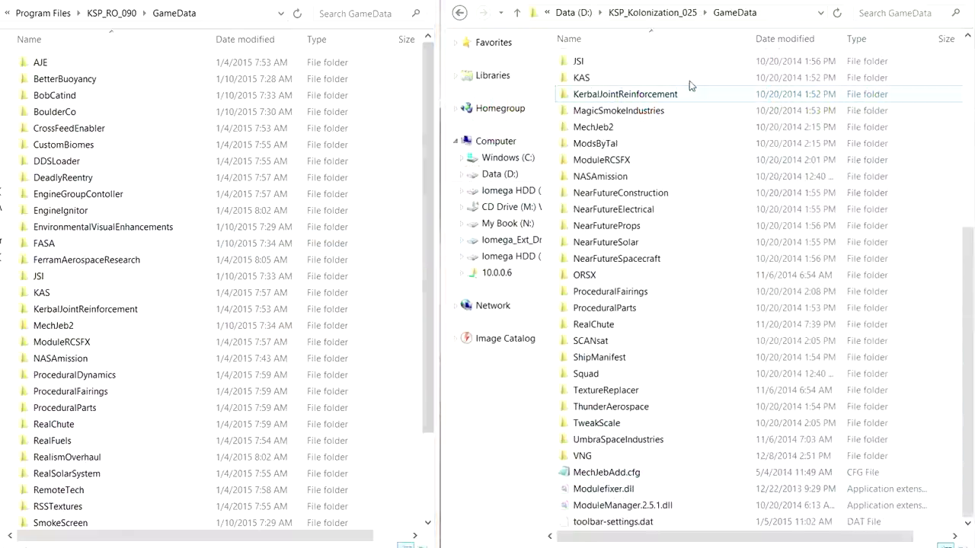
# - Open MechJebAdd.cfg from the KSP_Kolonization_025 GameData folder, review its MechJebCore module patch, and close it
pyautogui.click(607, 475)
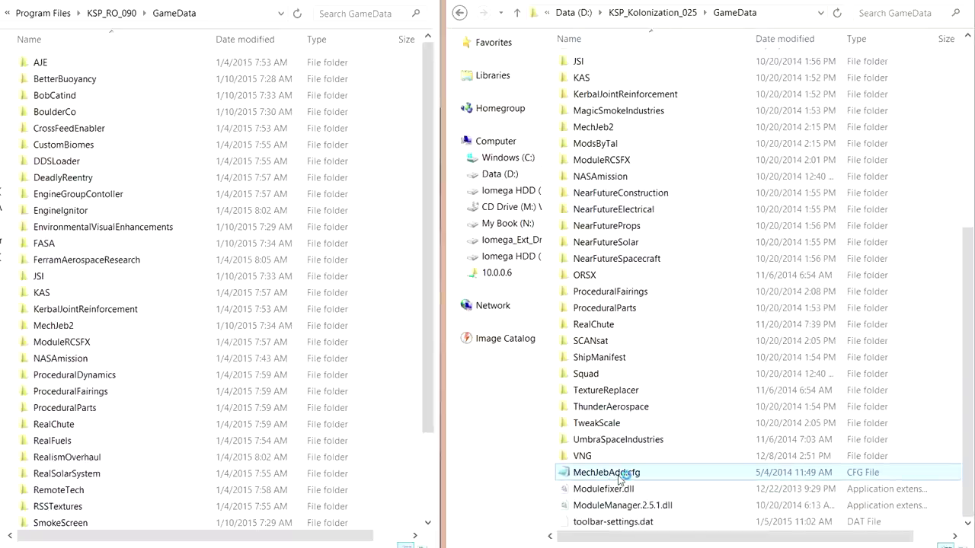
pyautogui.doubleClick(619, 476)
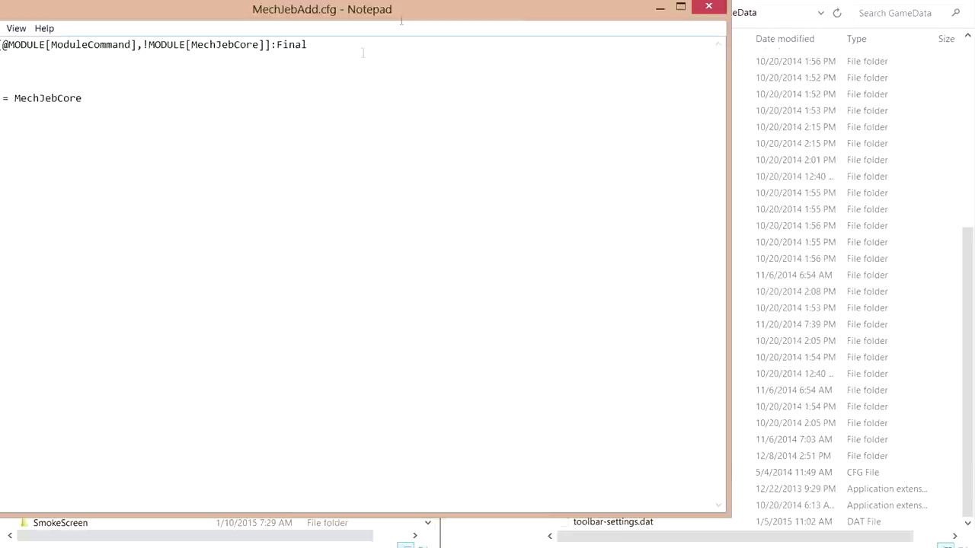
pyautogui.moveTo(268, 17); pyautogui.dragTo(392, 32)
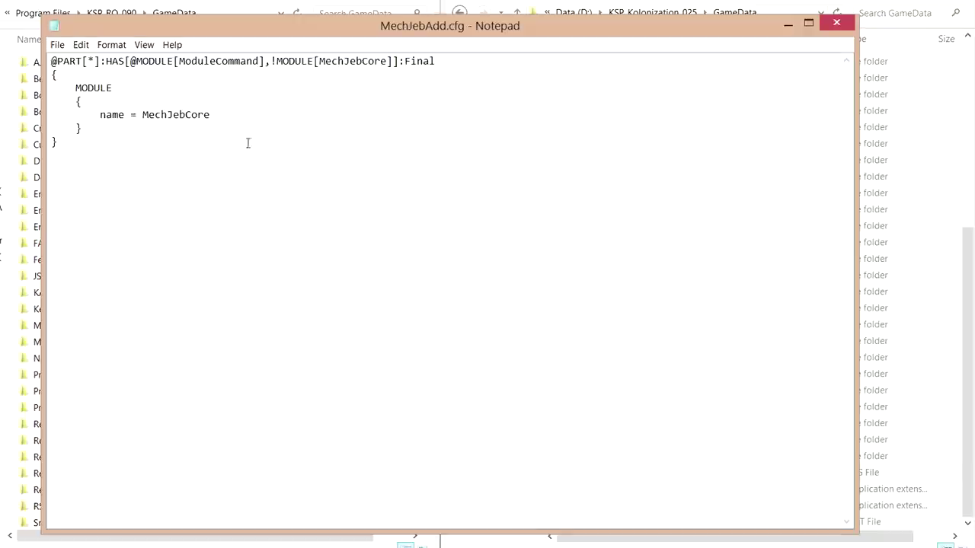
pyautogui.click(837, 25)
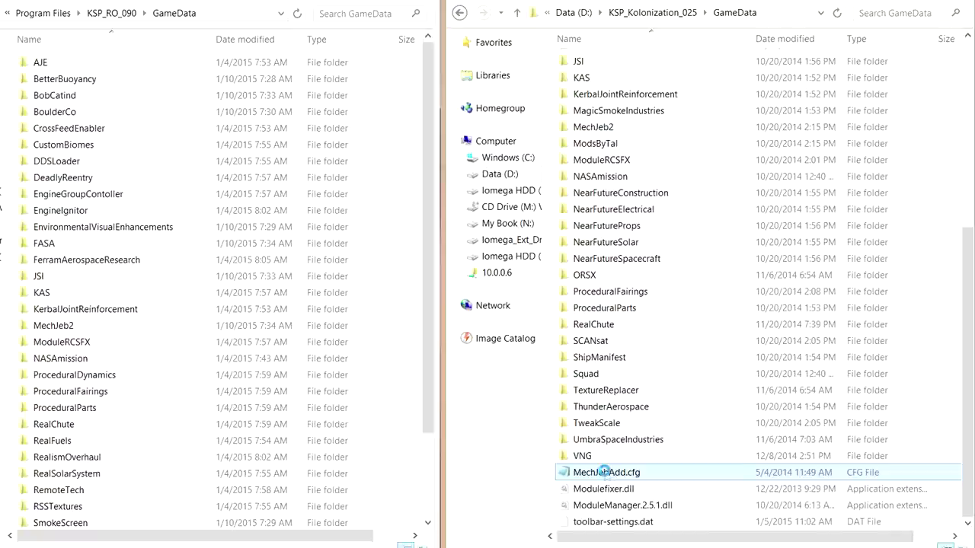
# - Copy MechJebAdd.cfg from the KSP_Kolonization_025 GameData folder into the KSP_RO_090 GameData folder
pyautogui.rightClick(606, 473)
pyautogui.click(638, 396)
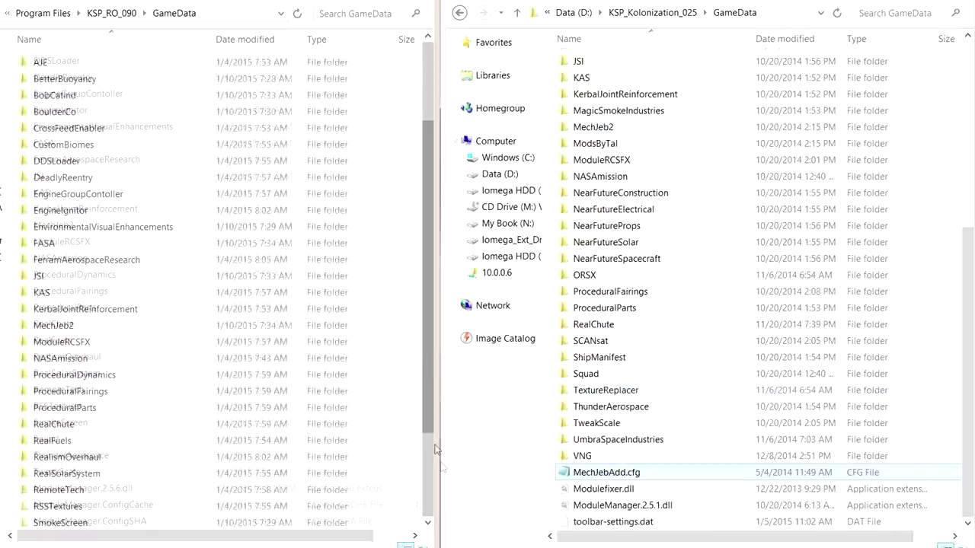
pyautogui.moveTo(429, 373); pyautogui.dragTo(429, 453)
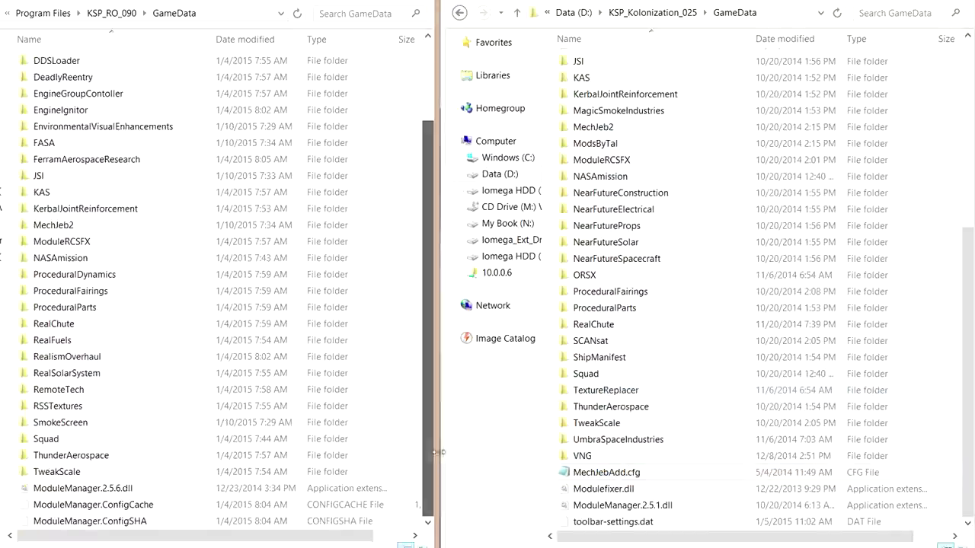
pyautogui.rightClick(394, 466)
pyautogui.click(441, 308)
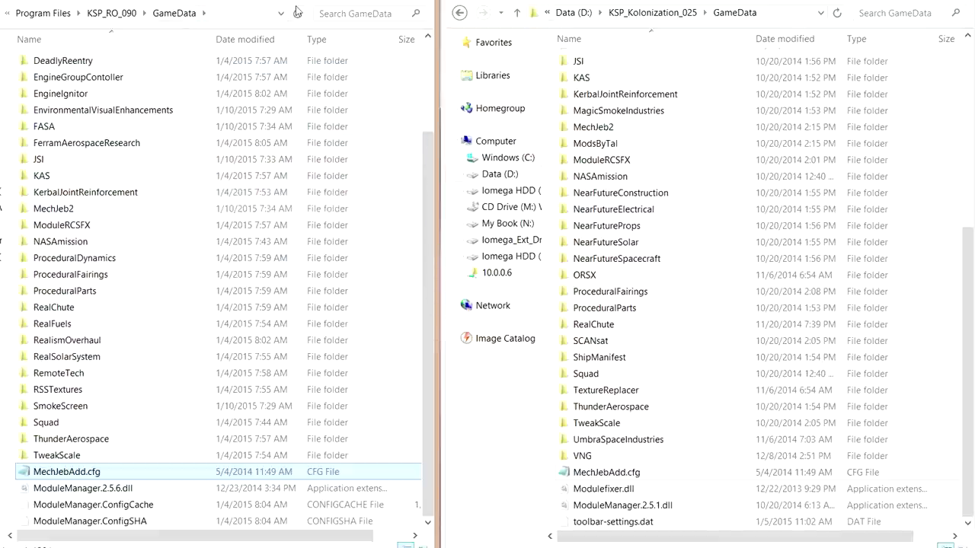
# - Switch to Kerbal Space Program and dismiss the Engine Ignitor version message while the game loads
pyautogui.scroll(3, 86, 233)
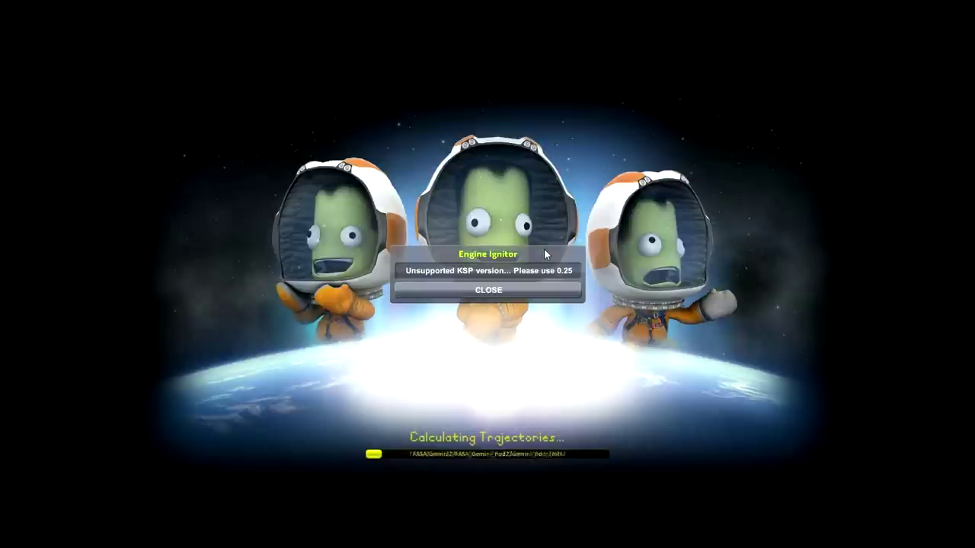
pyautogui.click(511, 288)
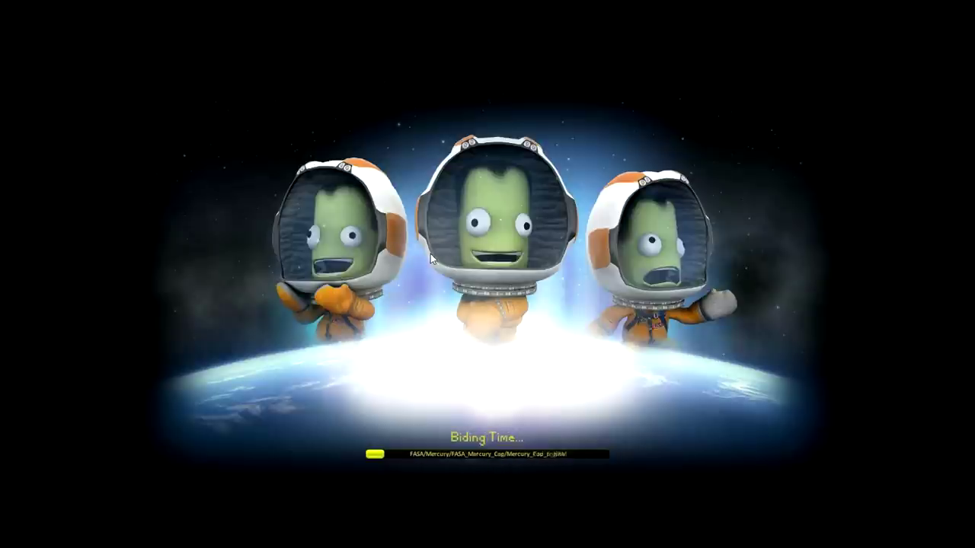